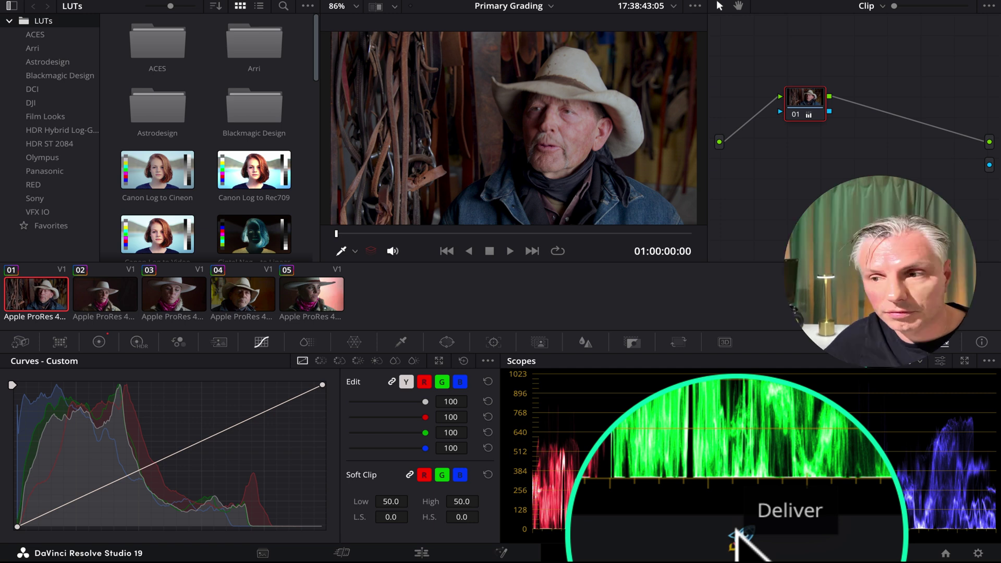
# On the Deliver page, choose the AVID AAF render preset (MXF OP-Atom, DNxHR 444 12-bit).
pyautogui.click(738, 552)
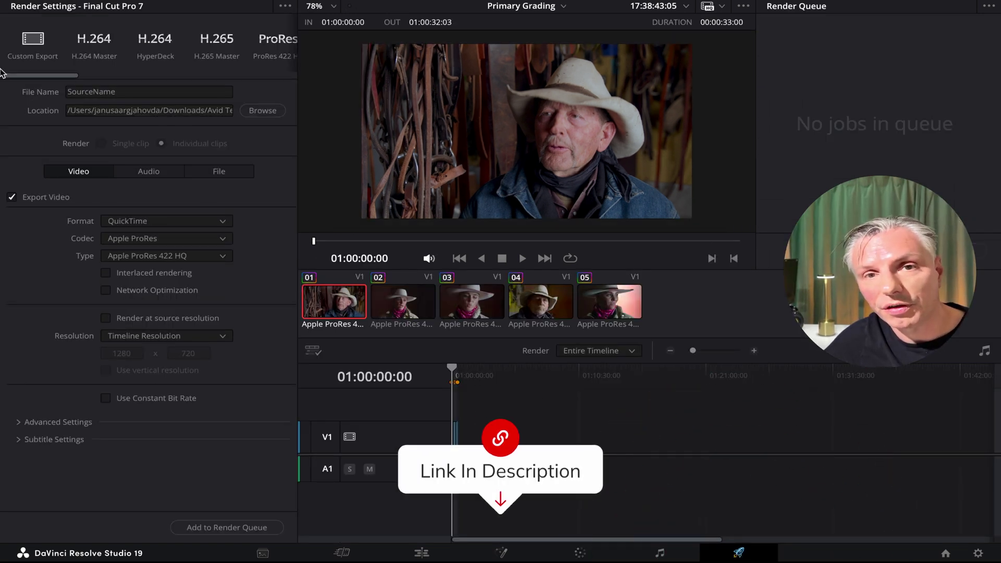
pyautogui.click(34, 54)
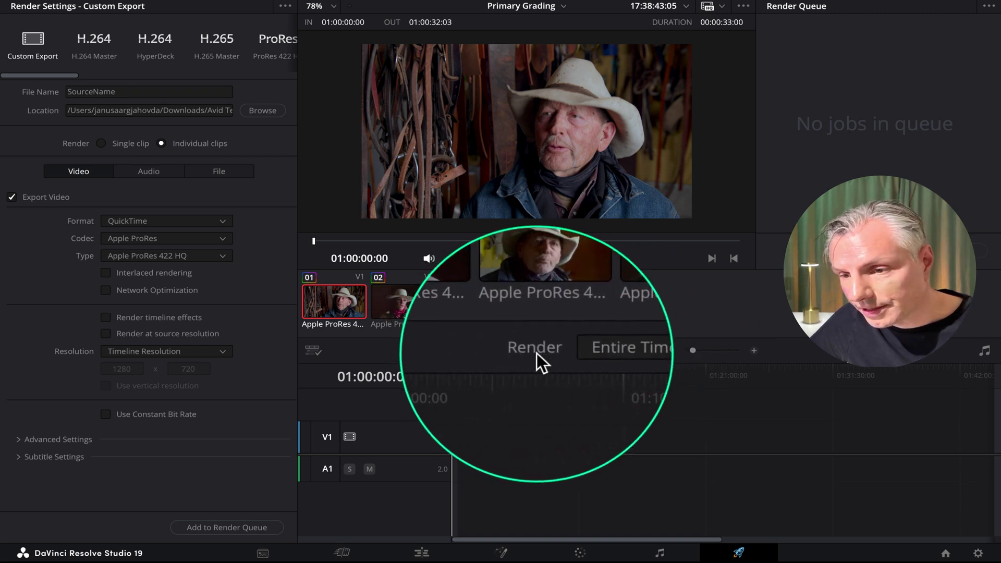
pyautogui.click(591, 351)
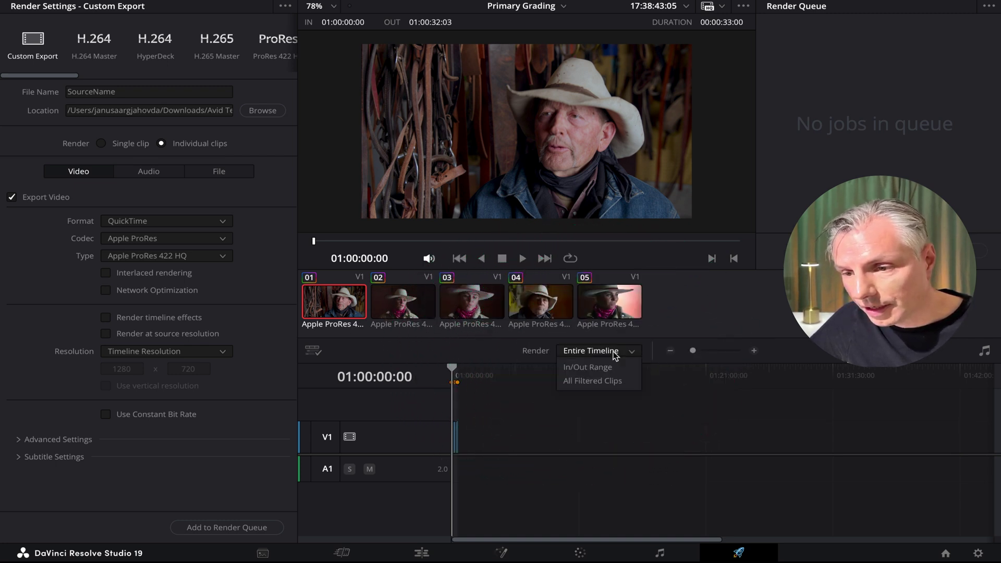
pyautogui.click(615, 351)
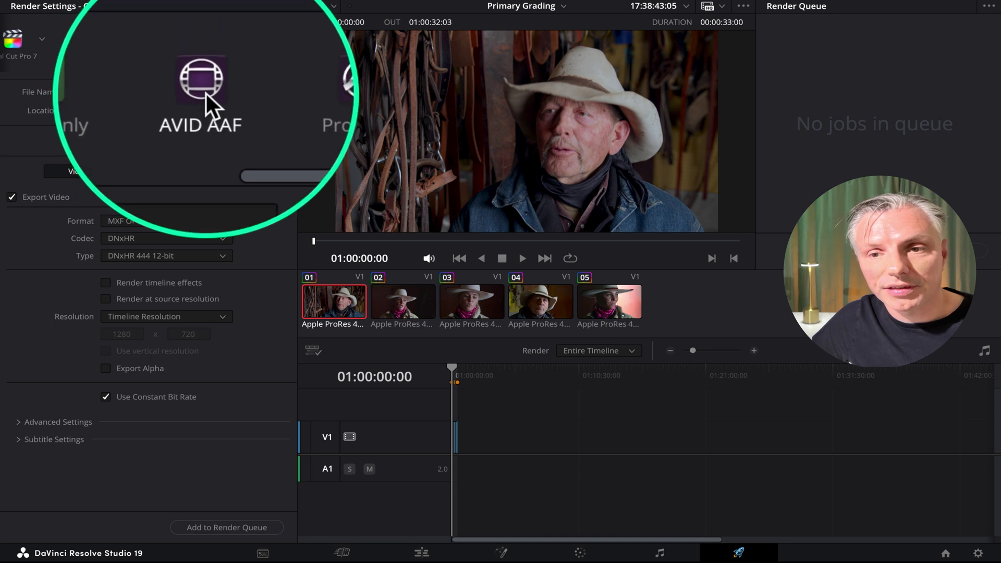
# Apply the AVID AAF preset and render into a new 'To avid' folder in Avid Test export.
pyautogui.click(205, 46)
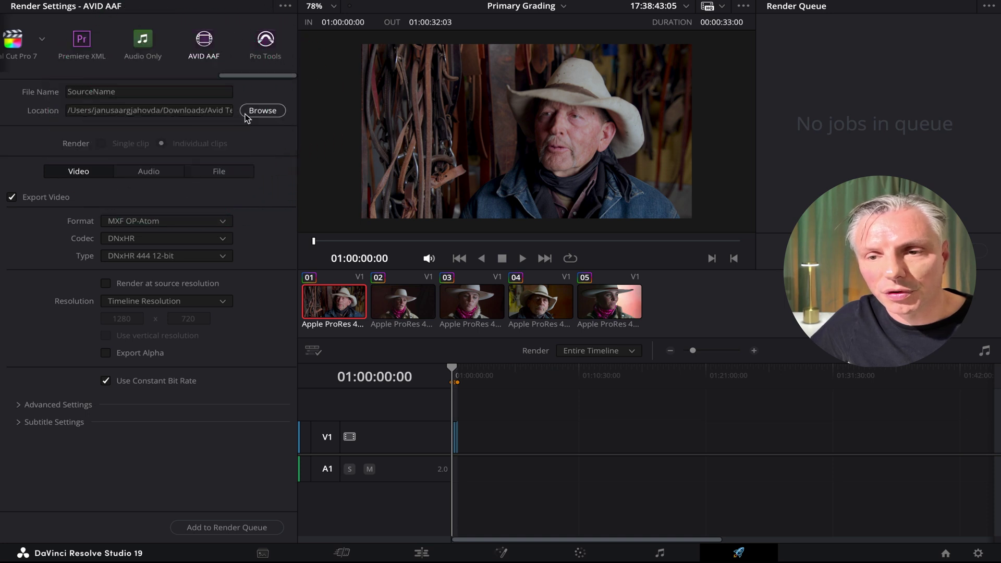
pyautogui.click(266, 112)
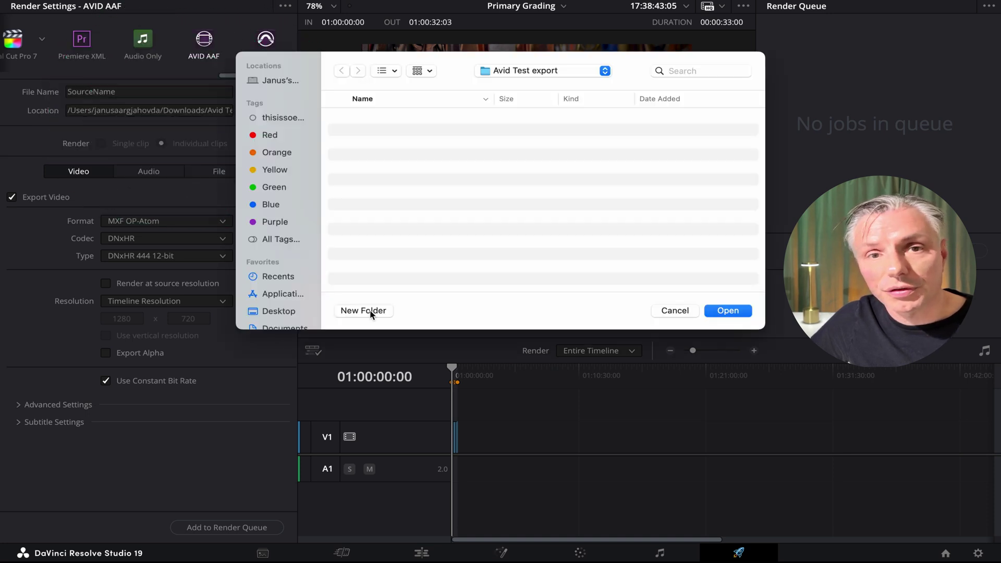
pyautogui.click(365, 310)
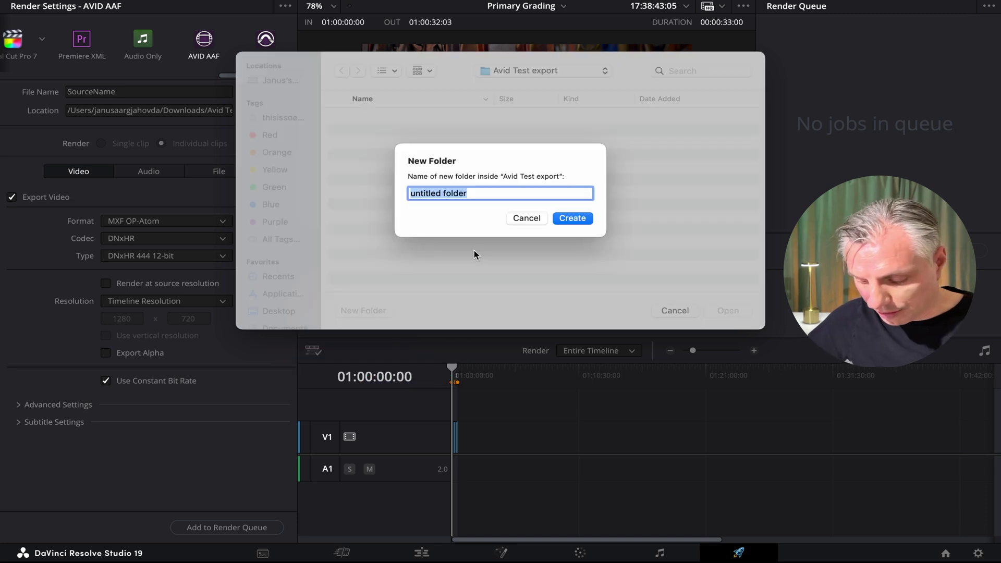
pyautogui.write('To avid')
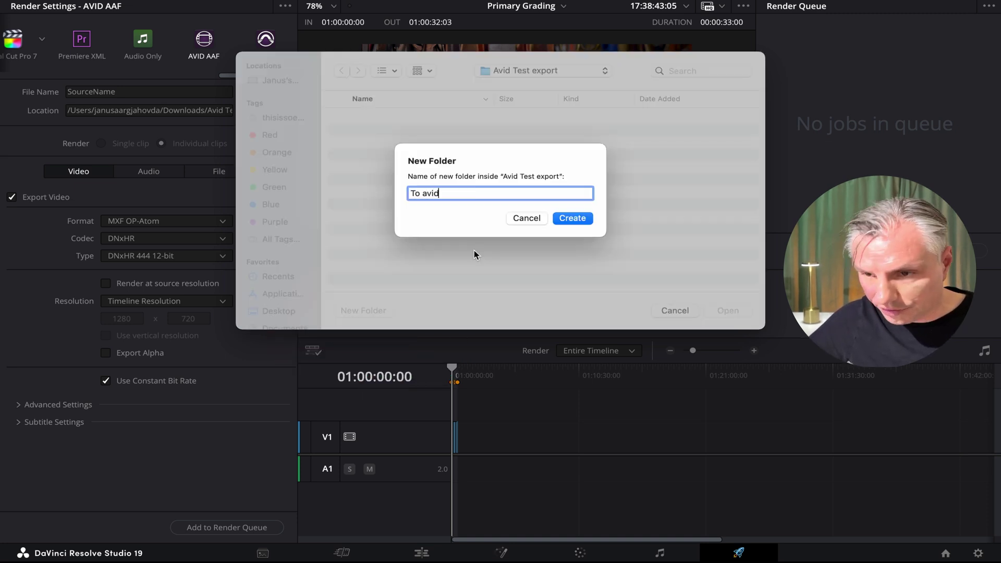
pyautogui.press('Return')
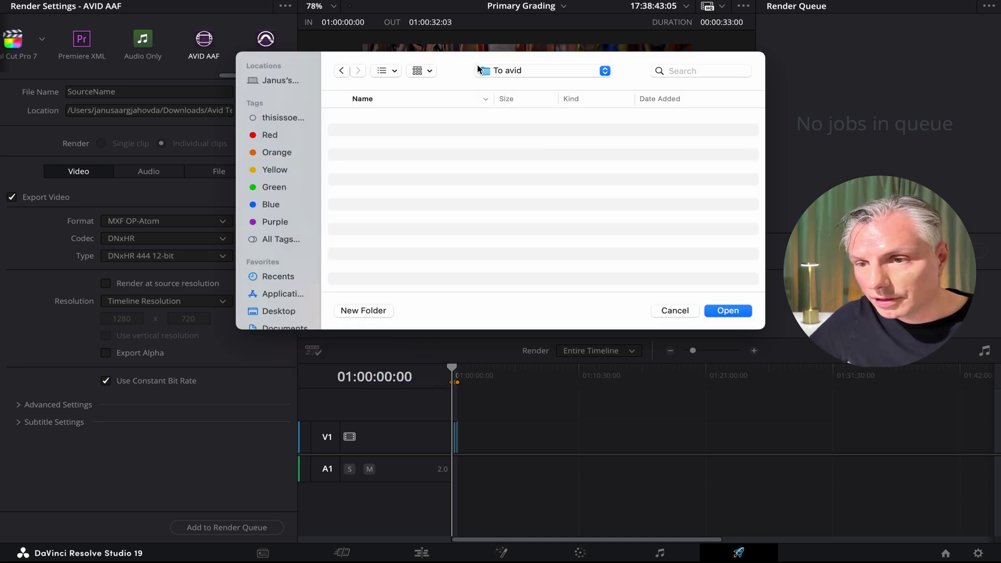
pyautogui.click(733, 310)
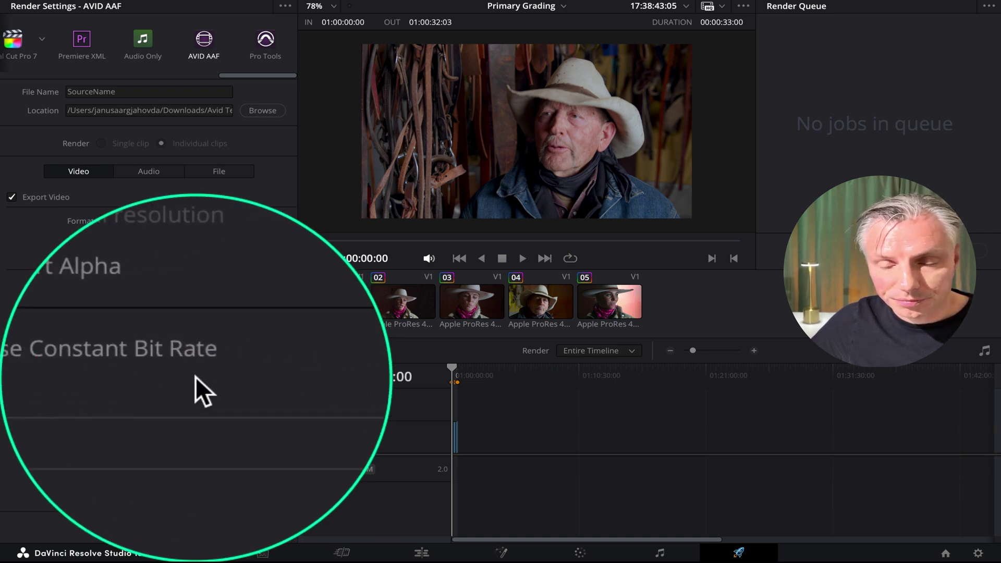
# Expand Advanced Settings and confirm 20 frame handles for the AAF render.
pyautogui.click(19, 406)
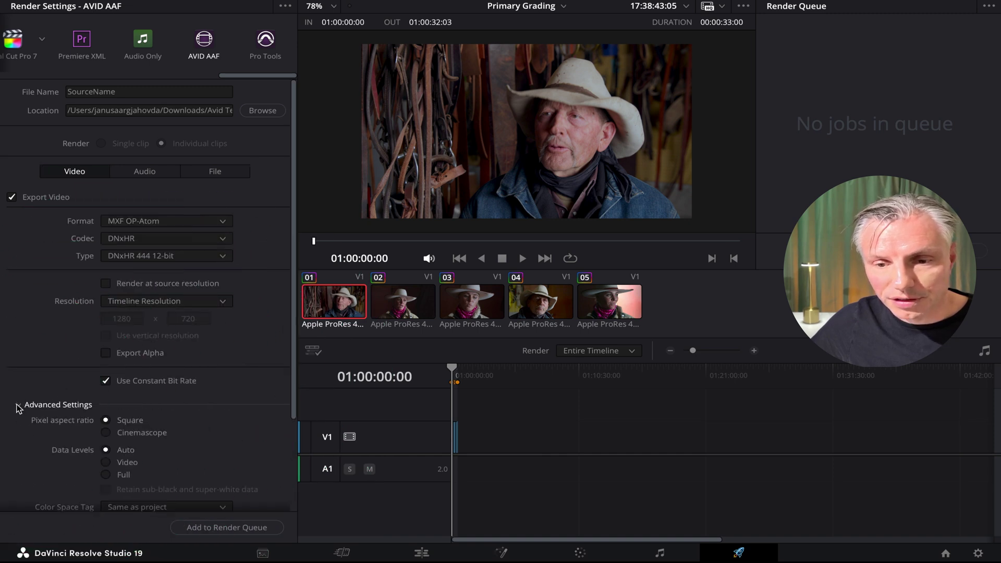
pyautogui.scroll(-3, 190, 436)
pyautogui.scroll(-7, 195, 437)
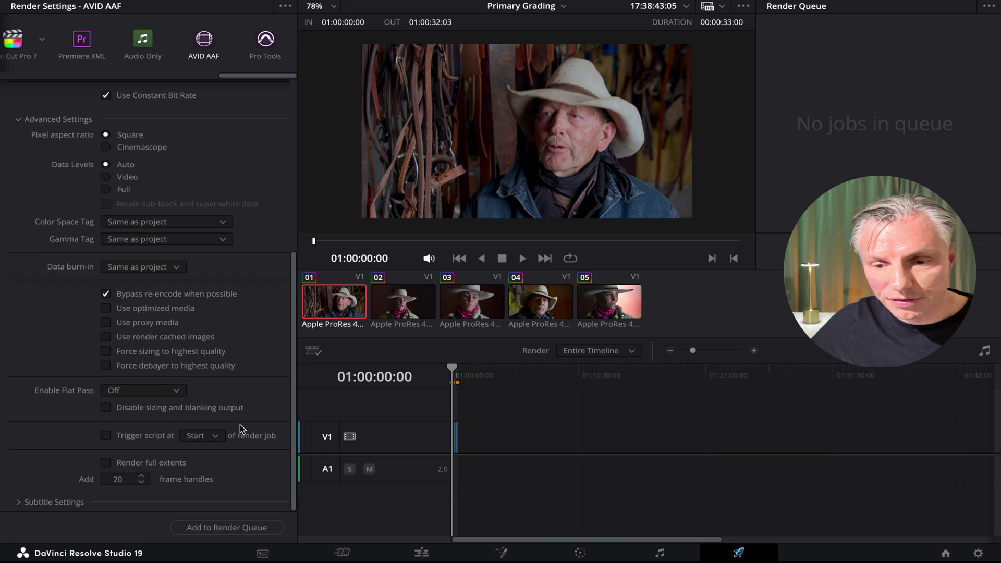
pyautogui.doubleClick(119, 478)
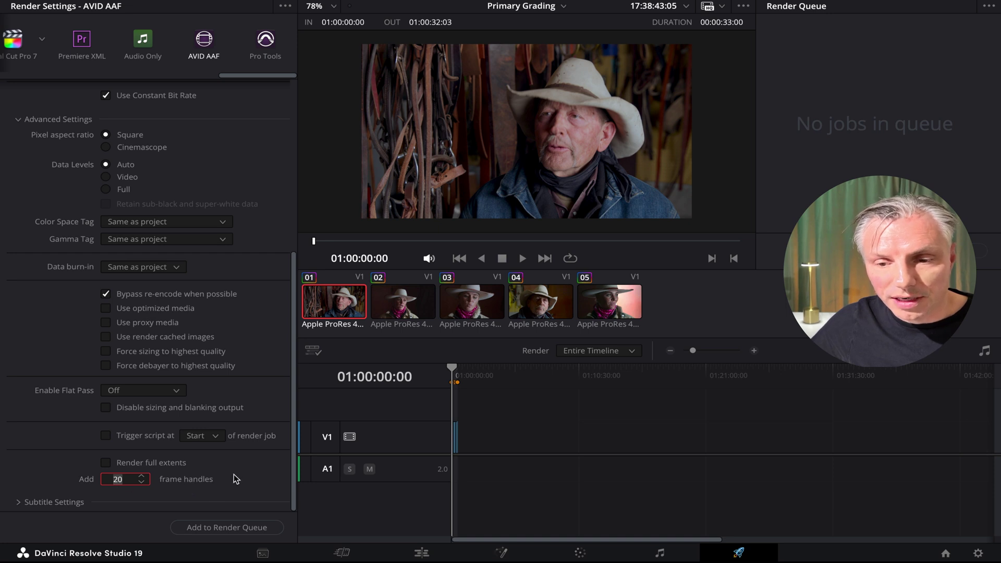
pyautogui.press('Return')
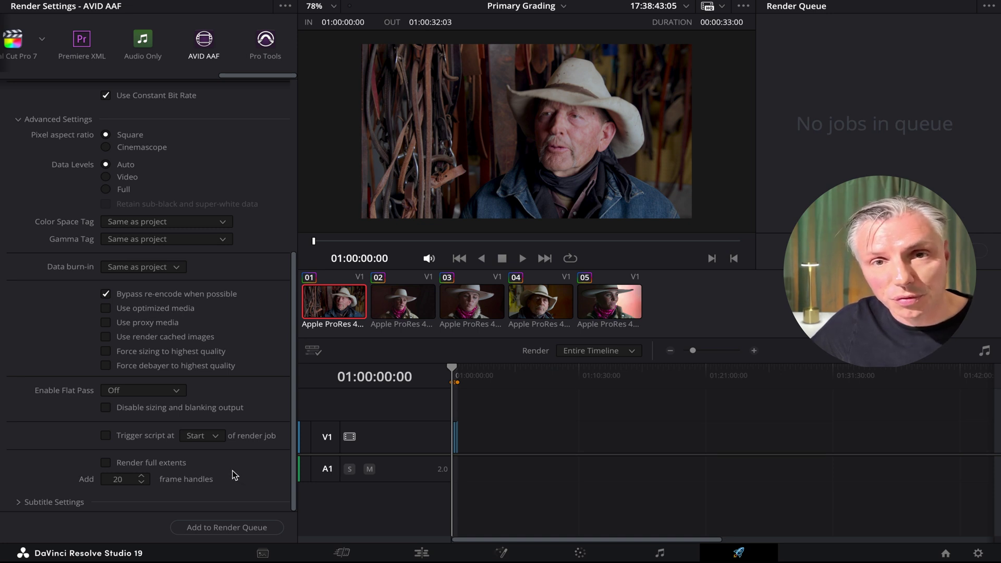
pyautogui.scroll(10, 47, 301)
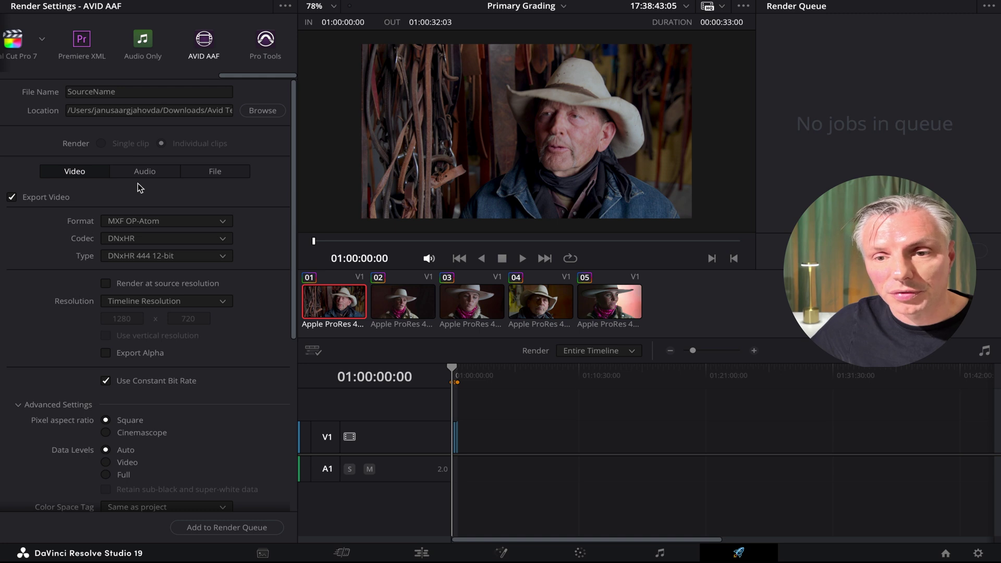
# Uncheck Export Audio in the Audio settings, then view the File naming settings.
pyautogui.click(143, 171)
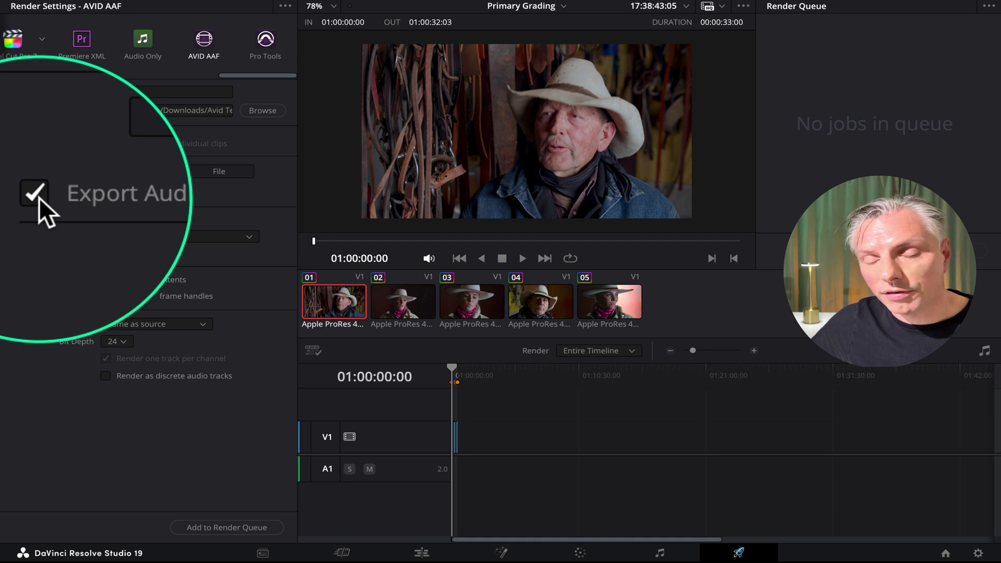
pyautogui.click(11, 197)
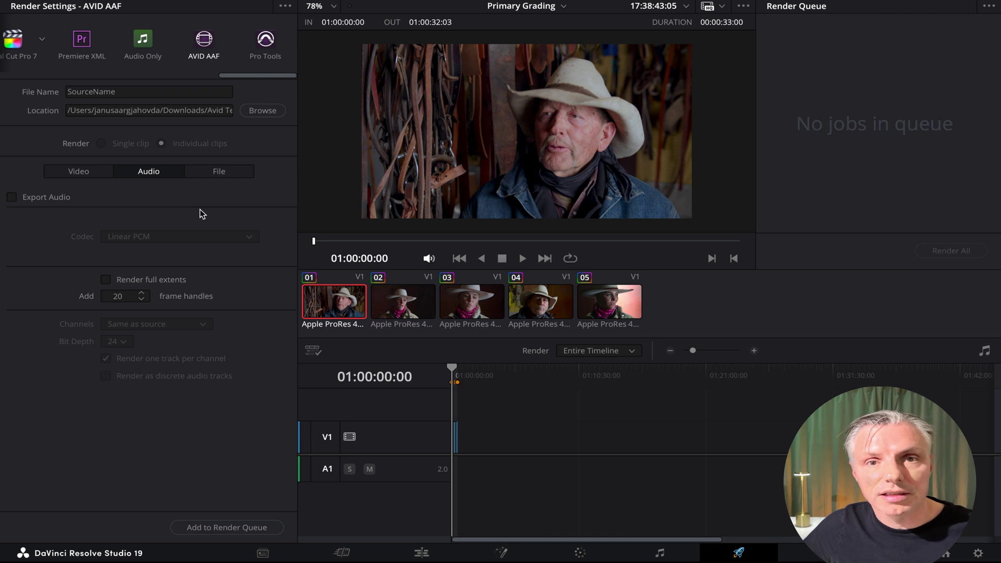
pyautogui.click(12, 198)
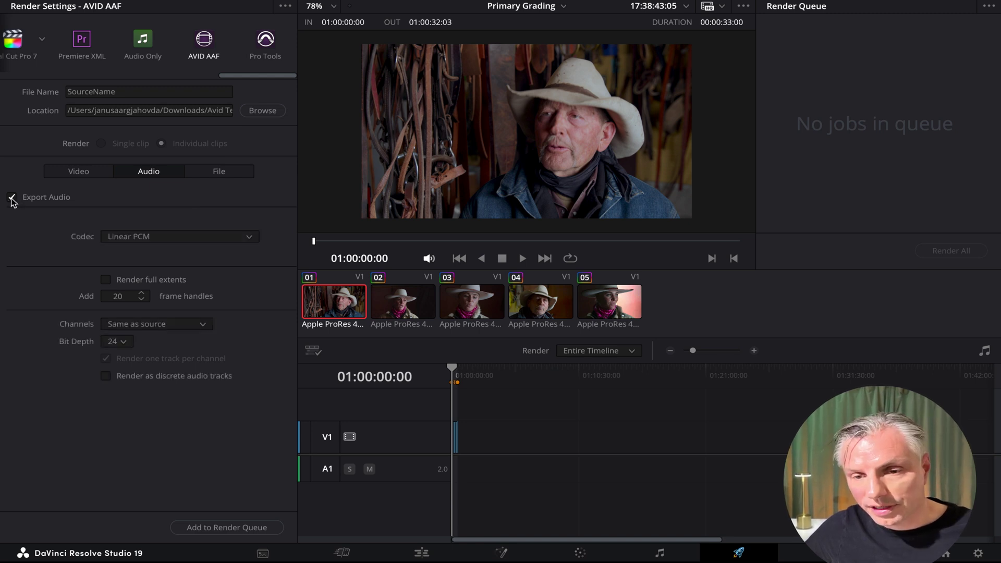
pyautogui.click(12, 198)
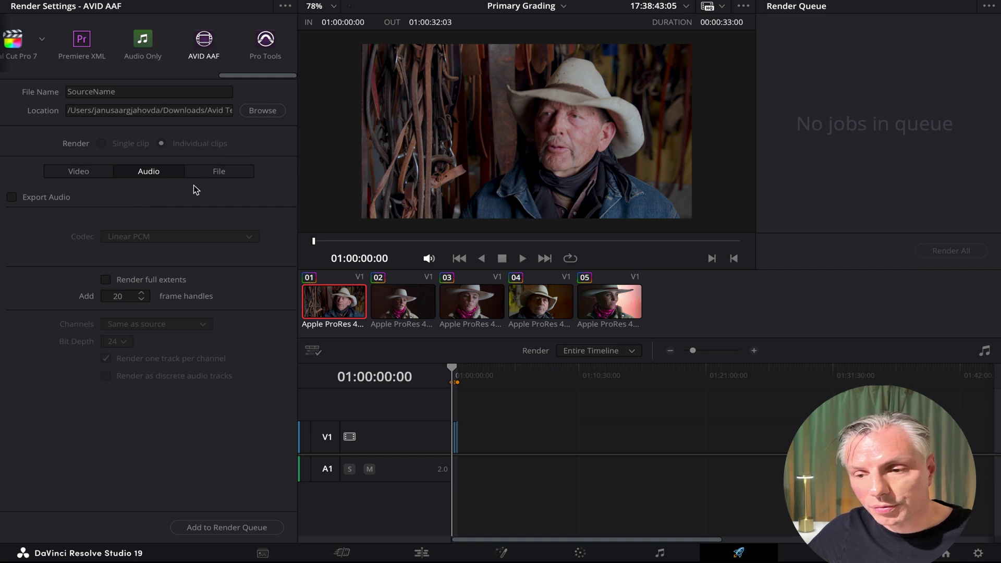
pyautogui.click(218, 174)
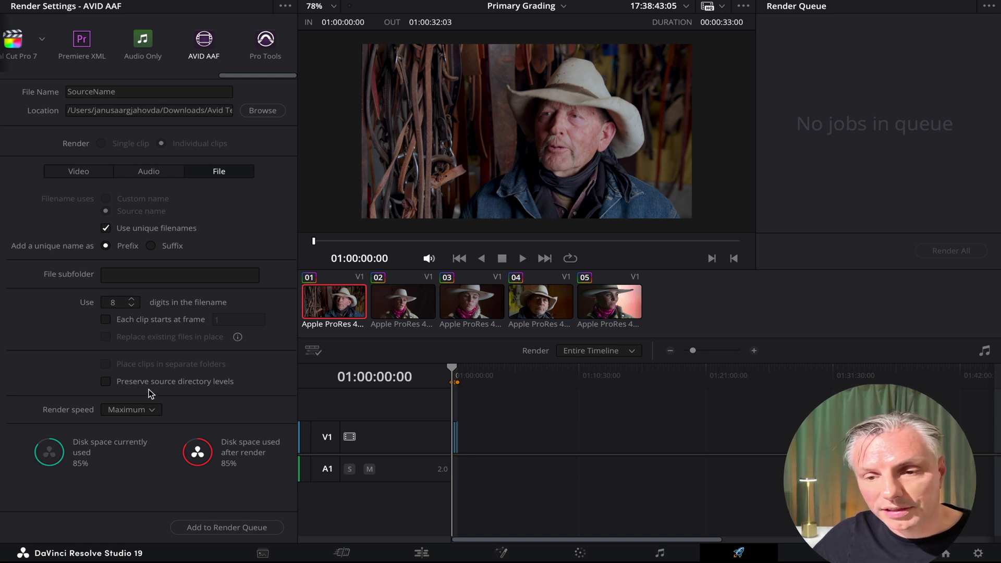
# Queue and render the five-clip AVID AAF job, then quit DaVinci Resolve.
pyautogui.click(227, 527)
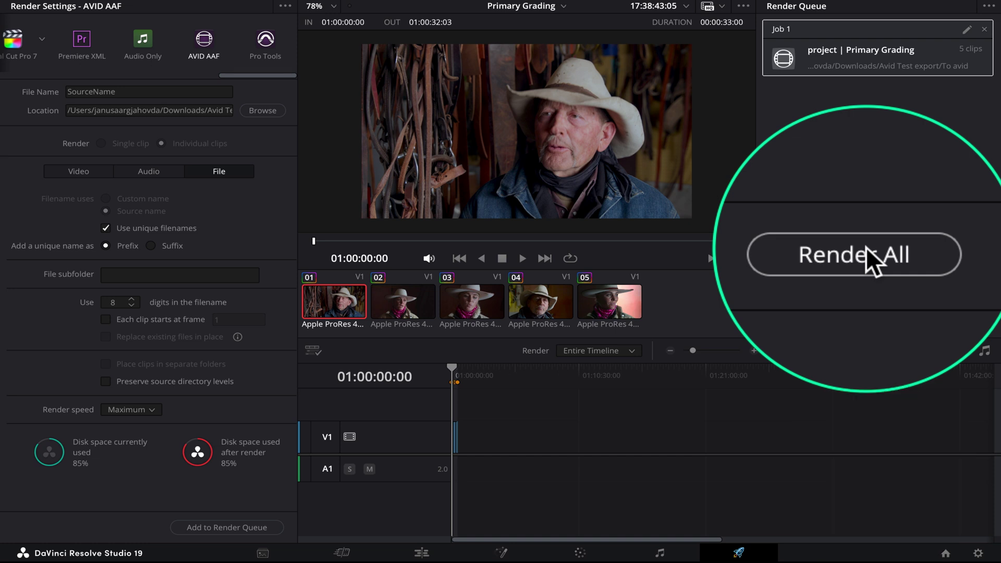
pyautogui.click(866, 247)
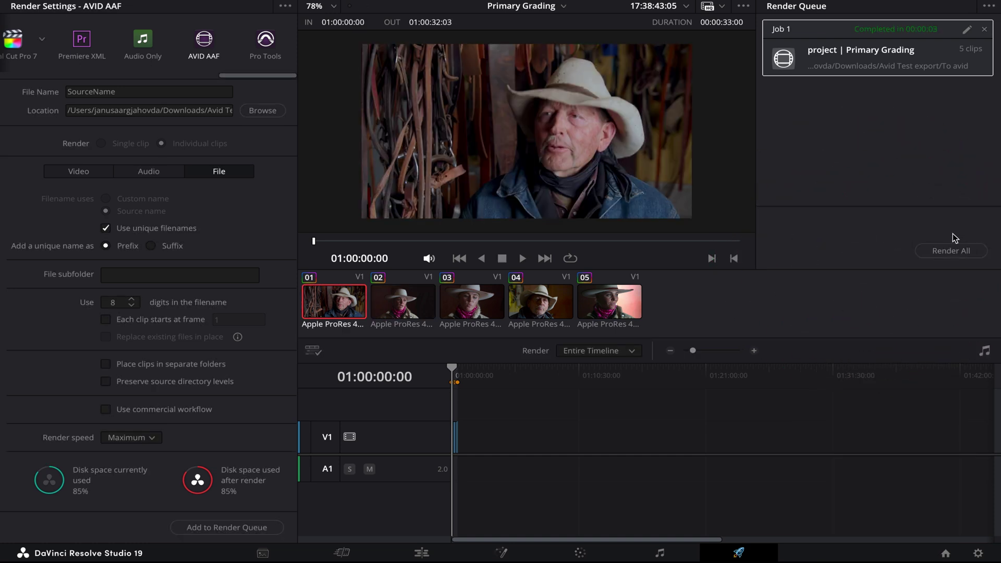
pyautogui.press('super')
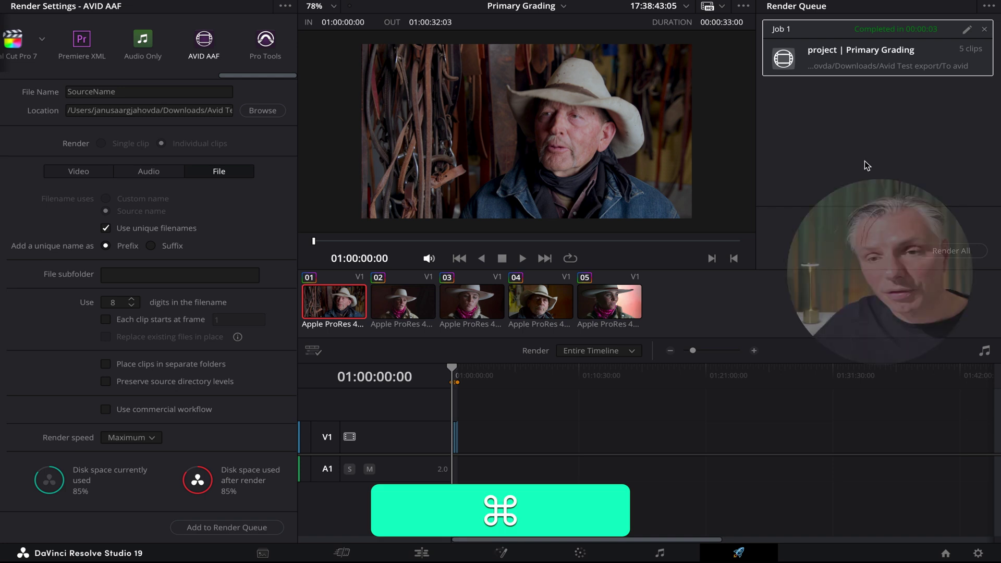
pyautogui.press('super+q')
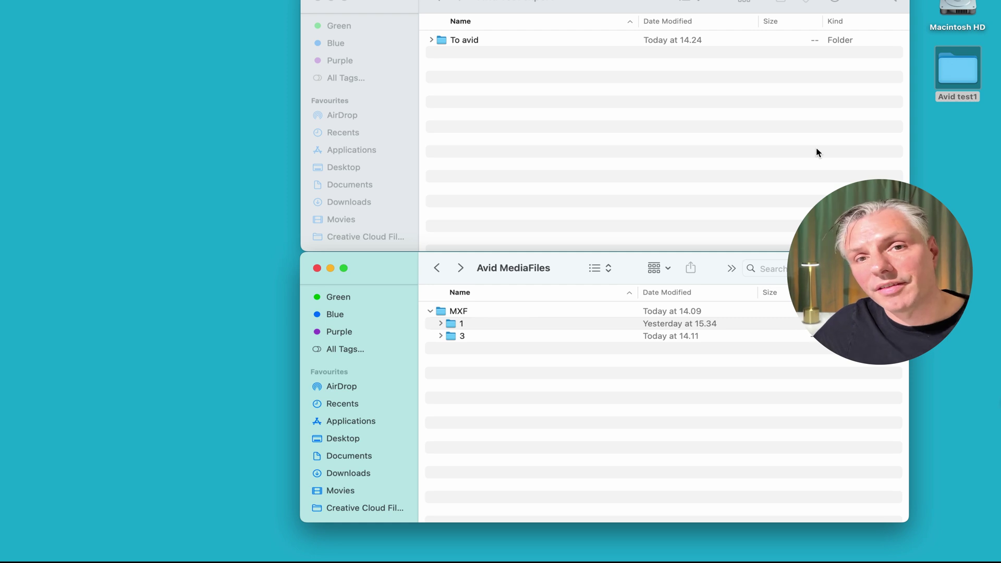
# Open the To avid folder showing the Primary Grading AAF and five V1 MXF clips.
pyautogui.click(440, 39)
pyautogui.doubleClick(442, 39)
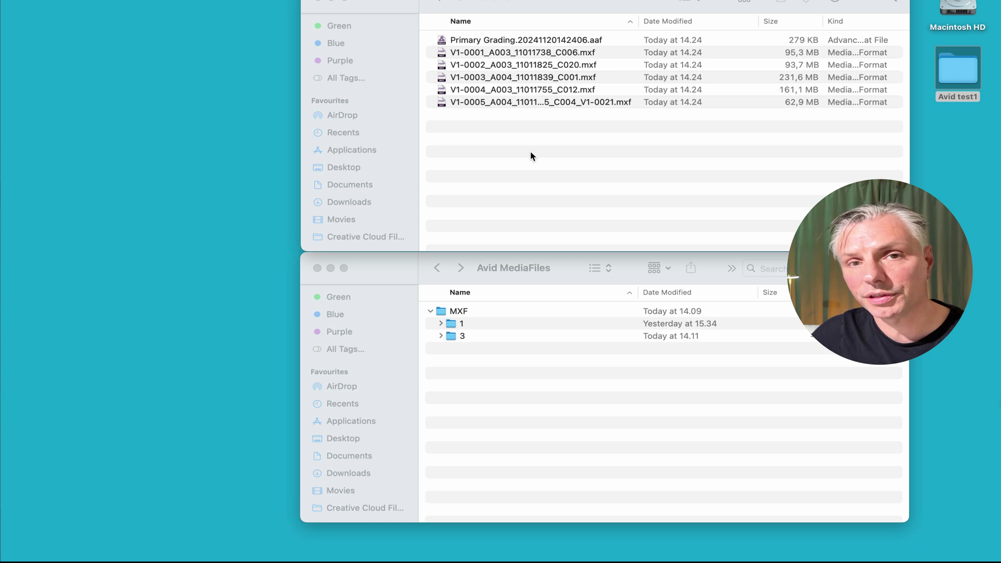
# Search This Mac for 'Avid Mediafiles' and open the Avid MediaFiles folder from the results.
pyautogui.click(514, 272)
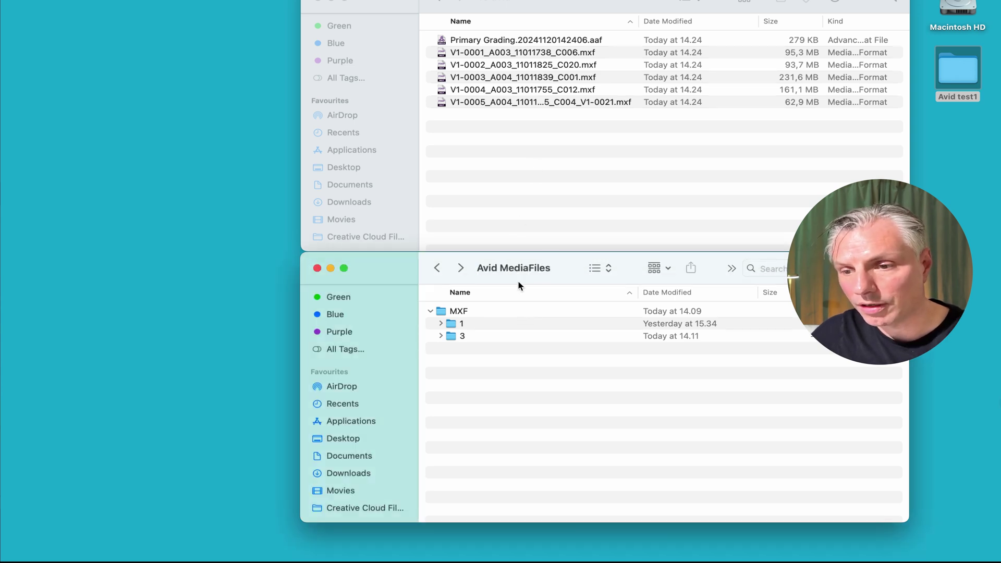
pyautogui.scroll(2, 371, 396)
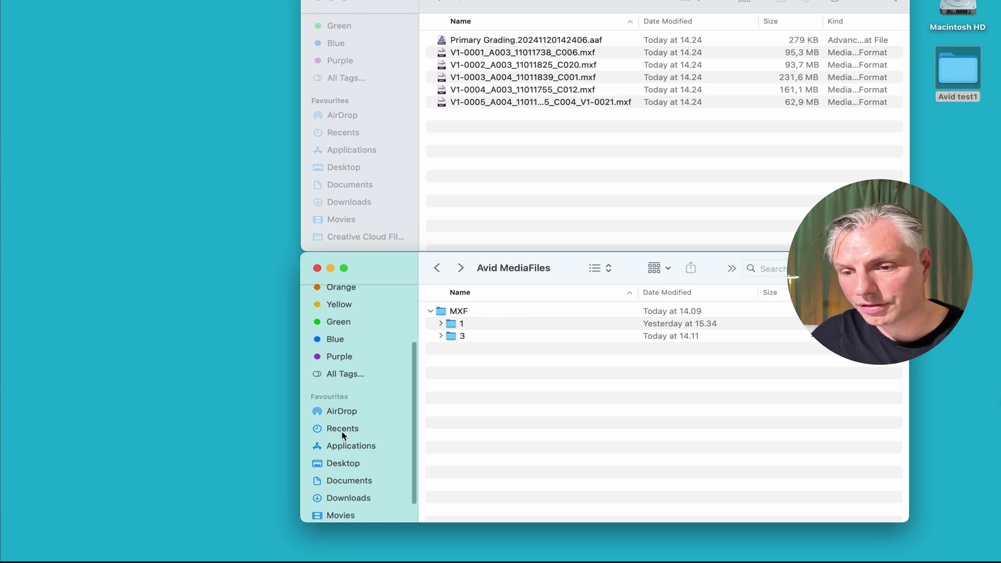
pyautogui.click(342, 429)
pyautogui.click(787, 269)
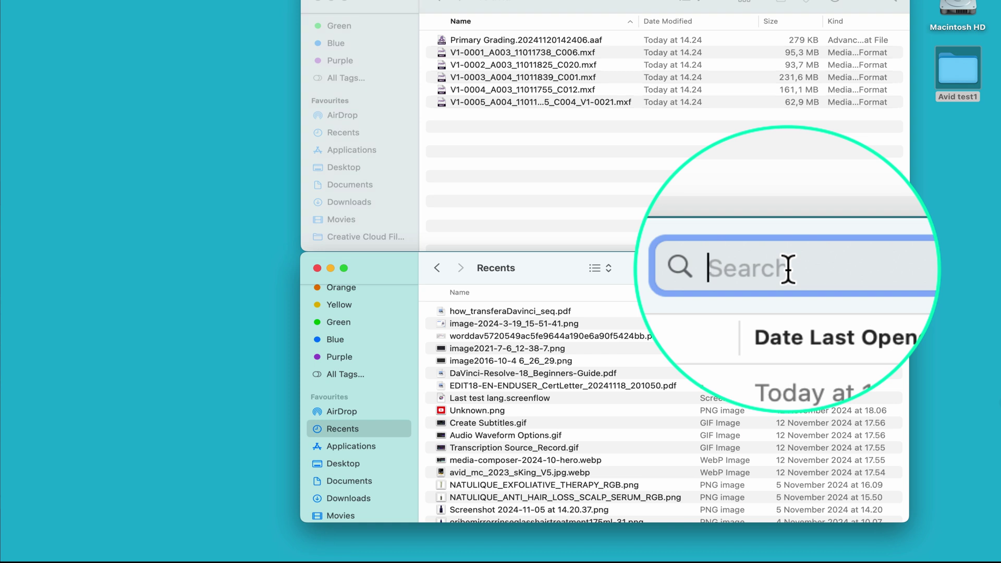
pyautogui.write('Avid ')
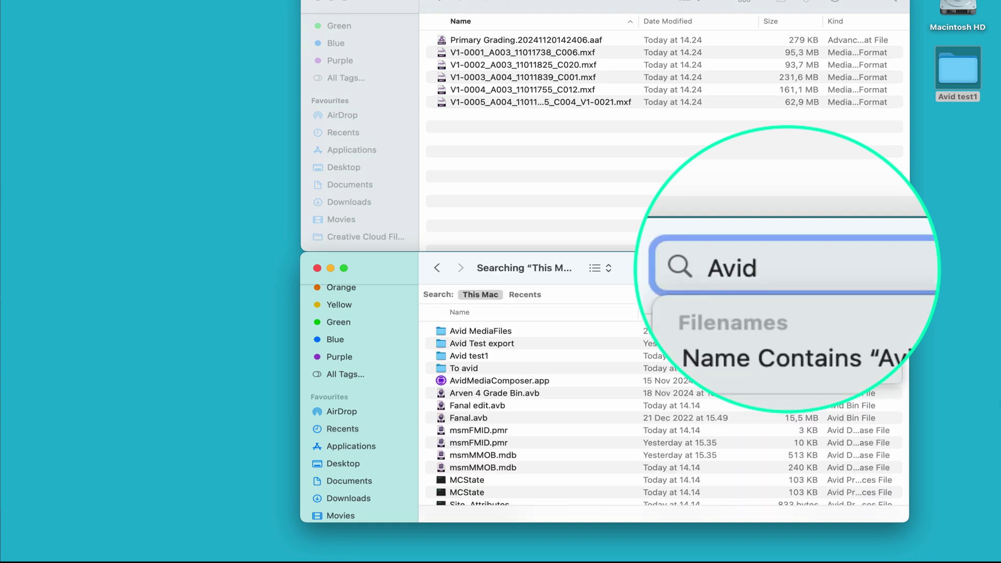
pyautogui.write('Mediafi')
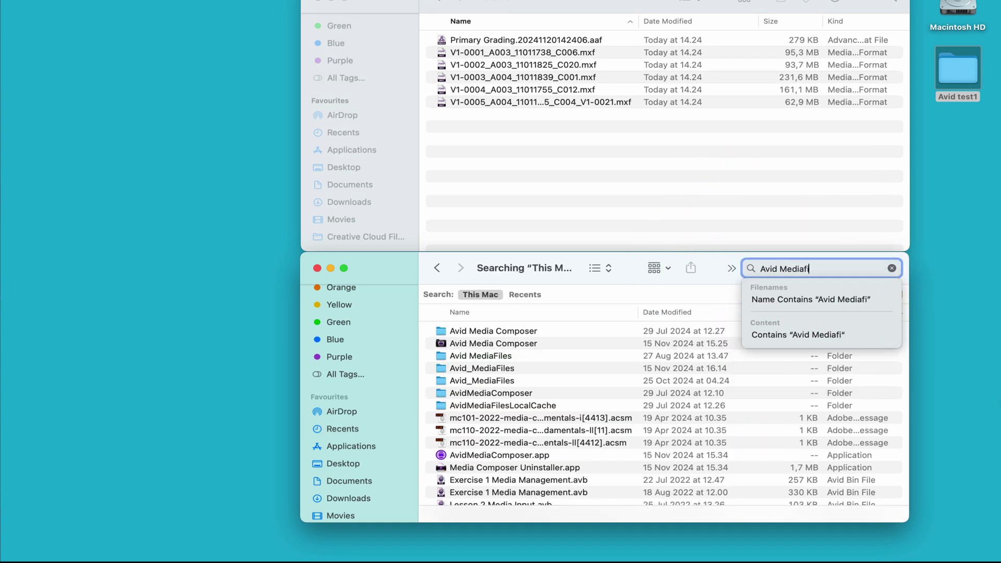
pyautogui.write('les')
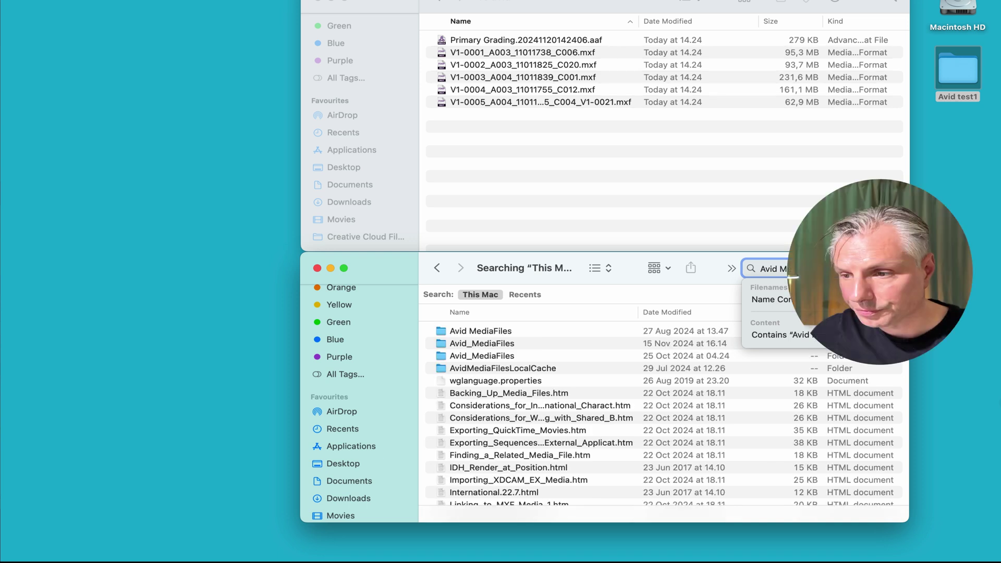
pyautogui.click(439, 330)
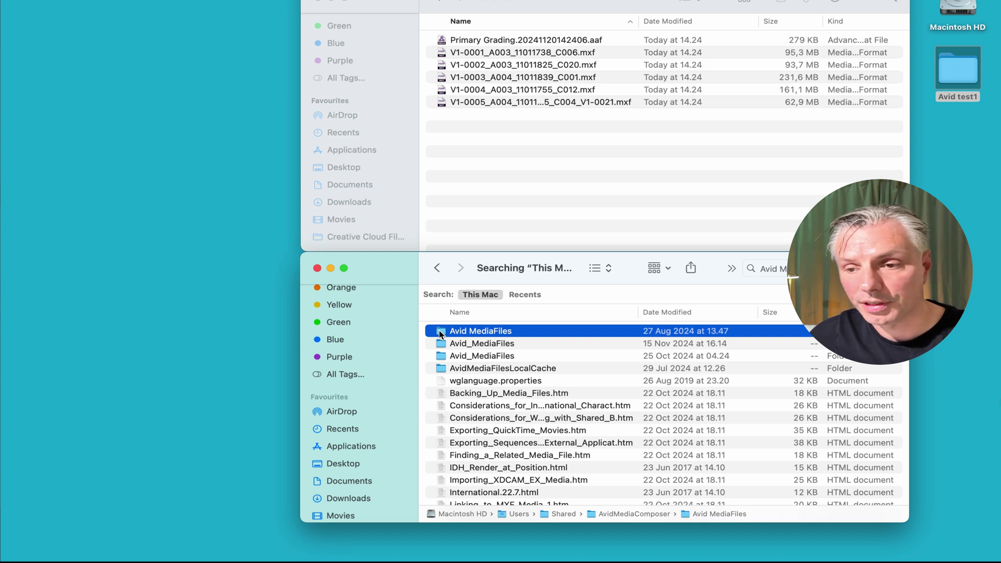
pyautogui.doubleClick(439, 332)
pyautogui.press('super+Left')
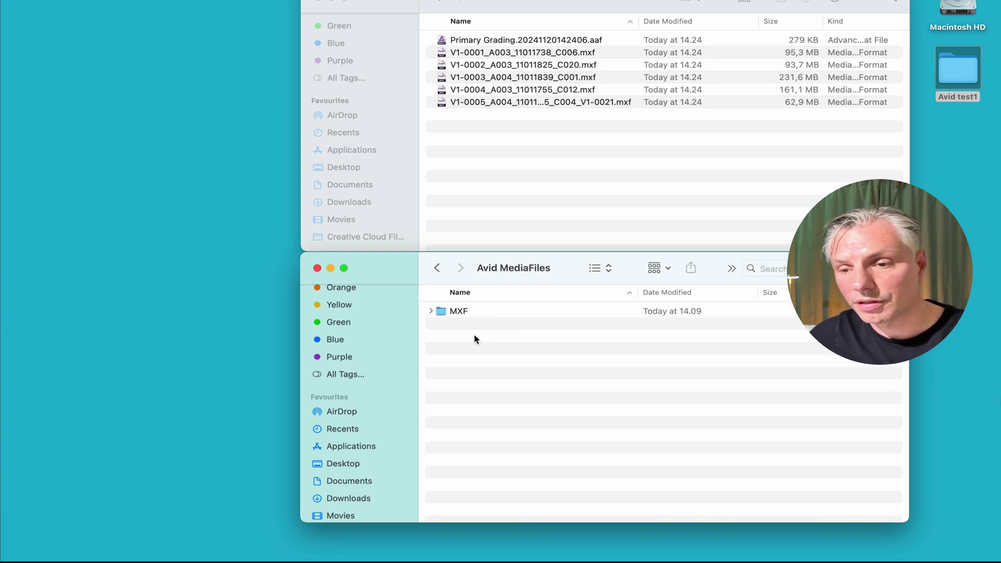
# Create a folder named '2' and move it into the MXF folder beside folders 1 and 3.
pyautogui.click(430, 312)
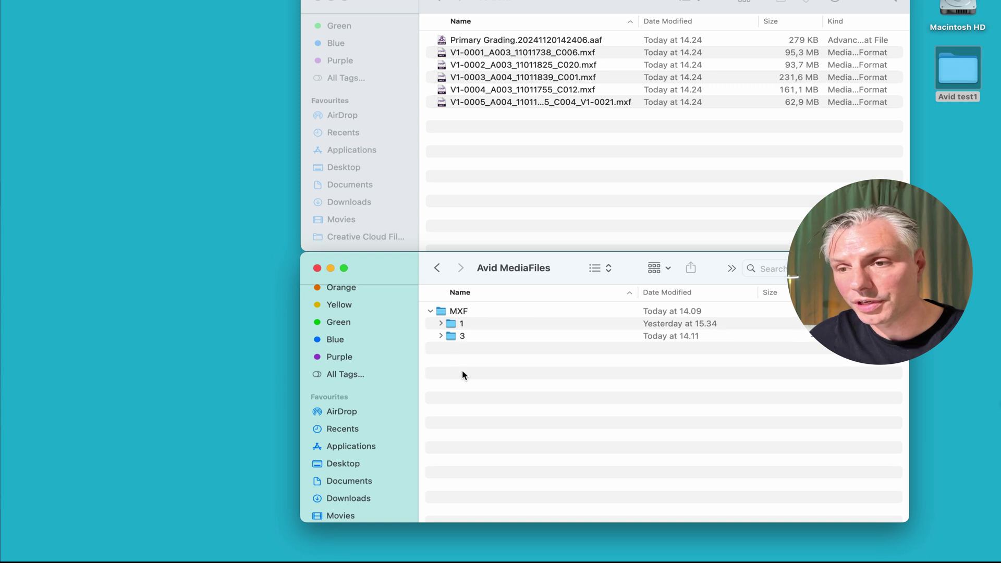
pyautogui.rightClick(451, 382)
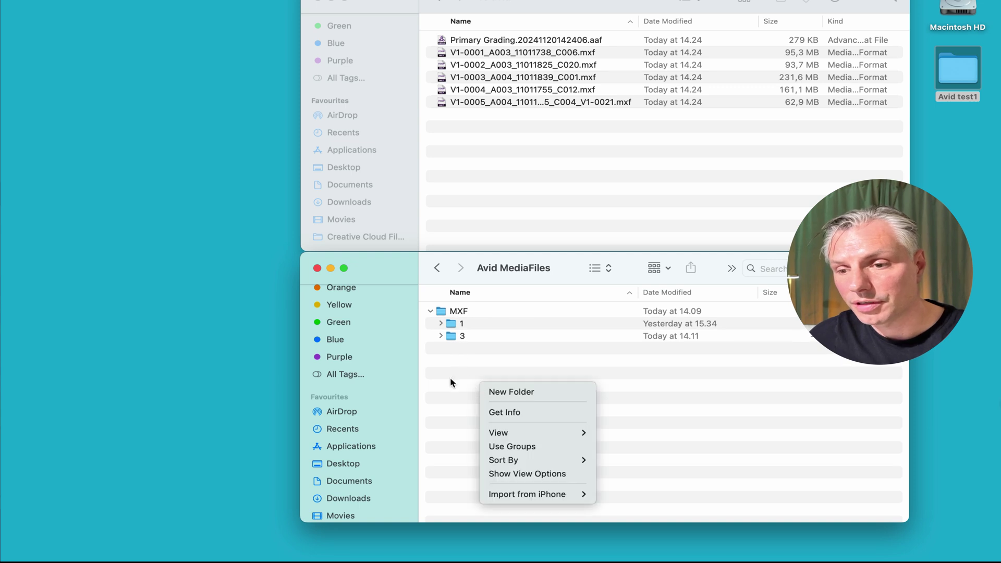
pyautogui.click(513, 391)
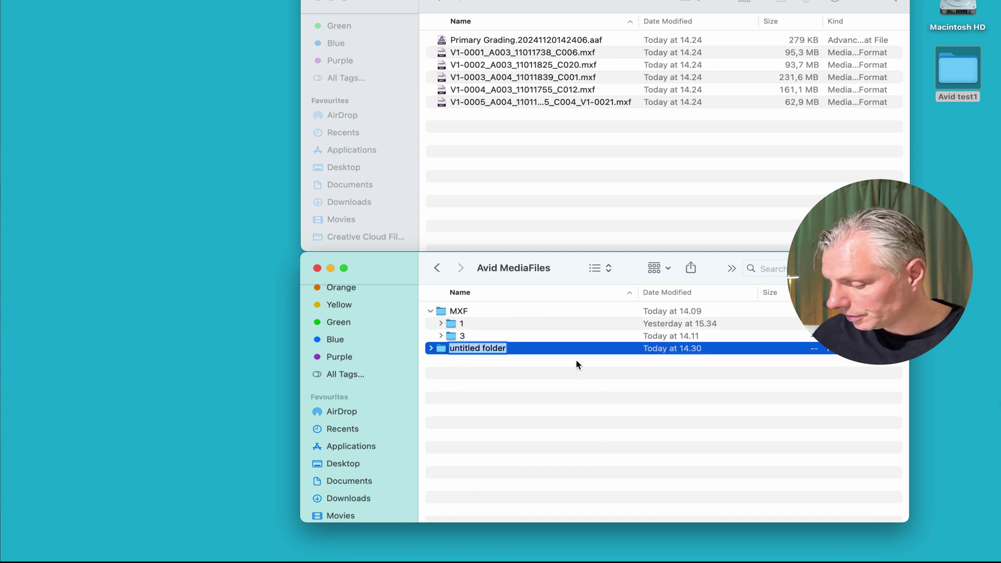
pyautogui.write('2')
pyautogui.press('Return')
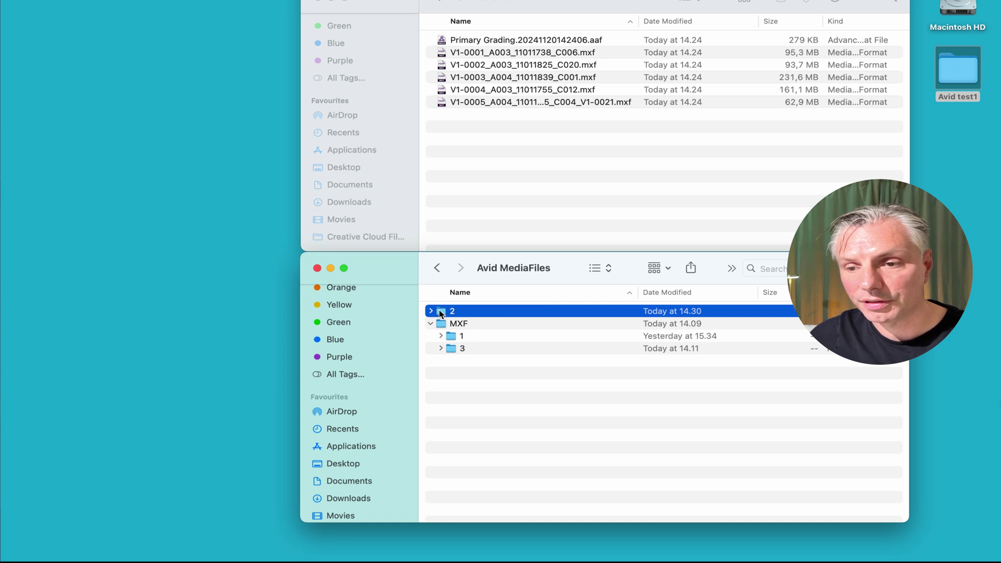
pyautogui.moveTo(441, 312); pyautogui.dragTo(443, 323)
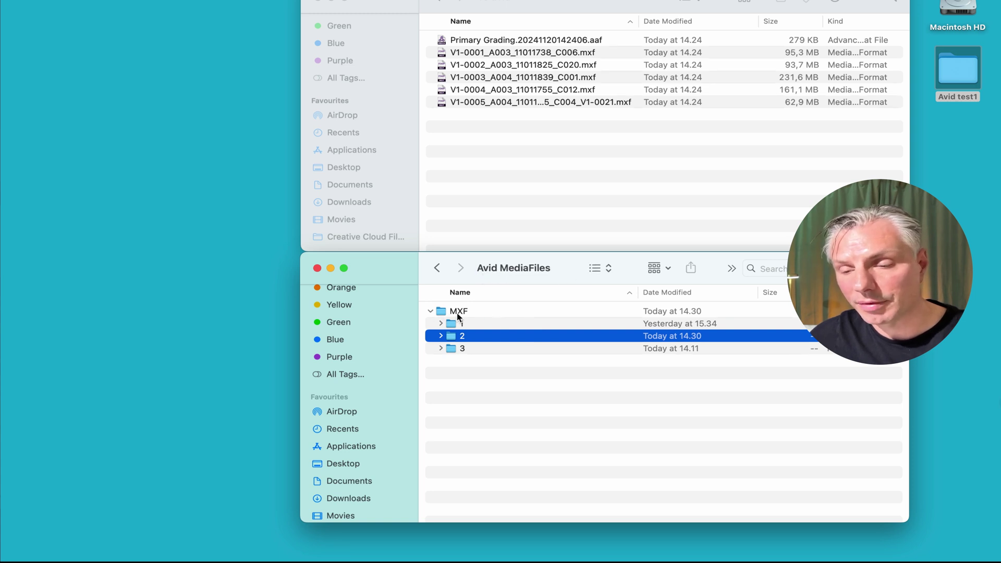
# Drag the five graded V1 MXF files from To avid into MXF folder 2.
pyautogui.click(442, 335)
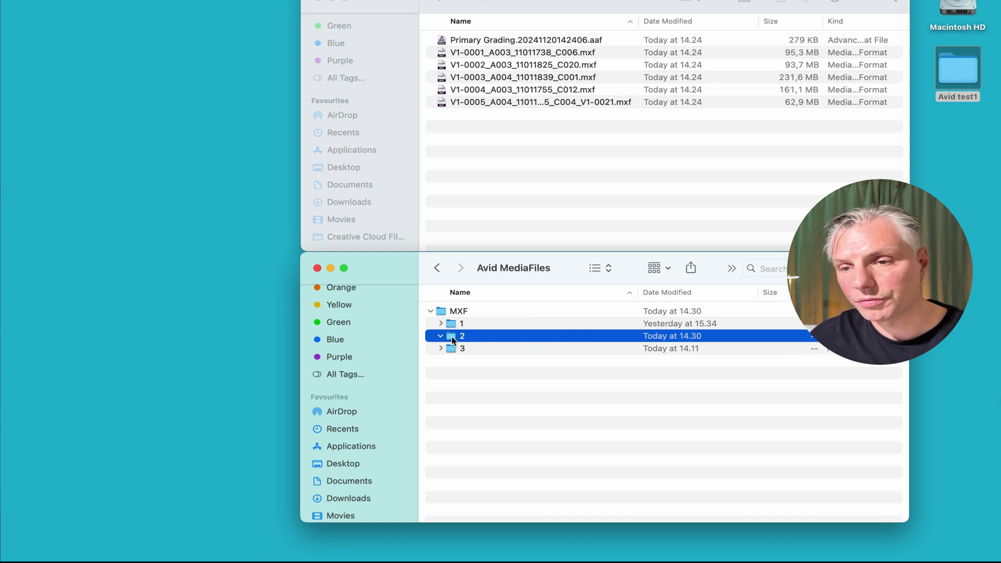
pyautogui.doubleClick(451, 336)
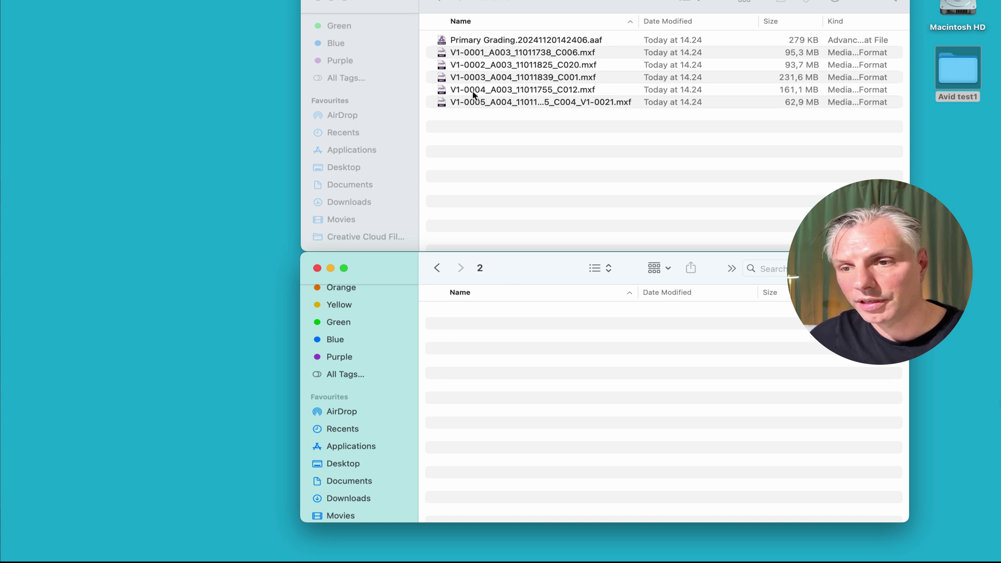
pyautogui.click(447, 107)
pyautogui.click(447, 103)
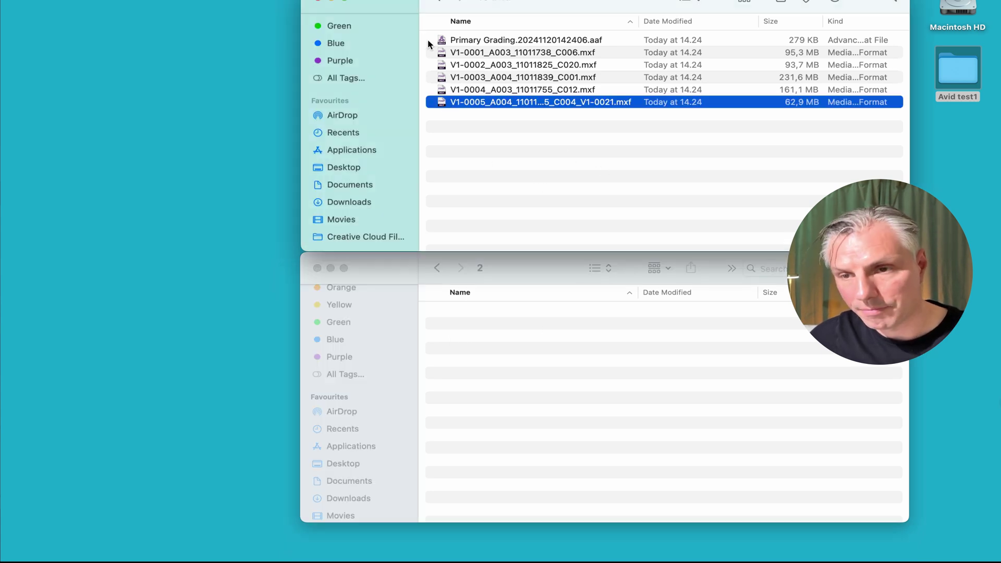
pyautogui.keyDown('shift'); pyautogui.click(439, 53); pyautogui.keyUp('shift')
pyautogui.moveTo(443, 53); pyautogui.dragTo(505, 338)
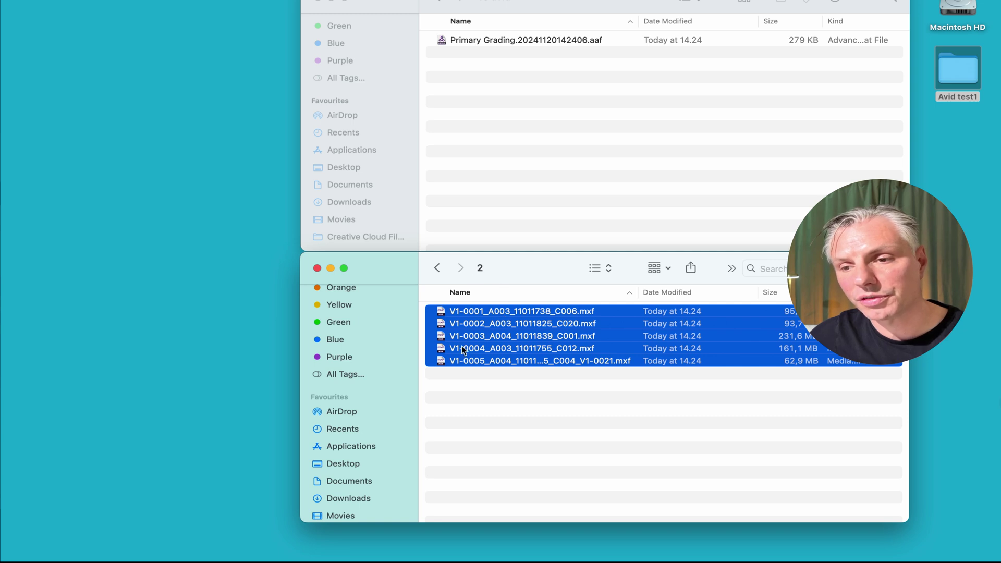
# Go back to Avid MediaFiles and expand folders 1 and 2 to verify the moved clips.
pyautogui.click(437, 268)
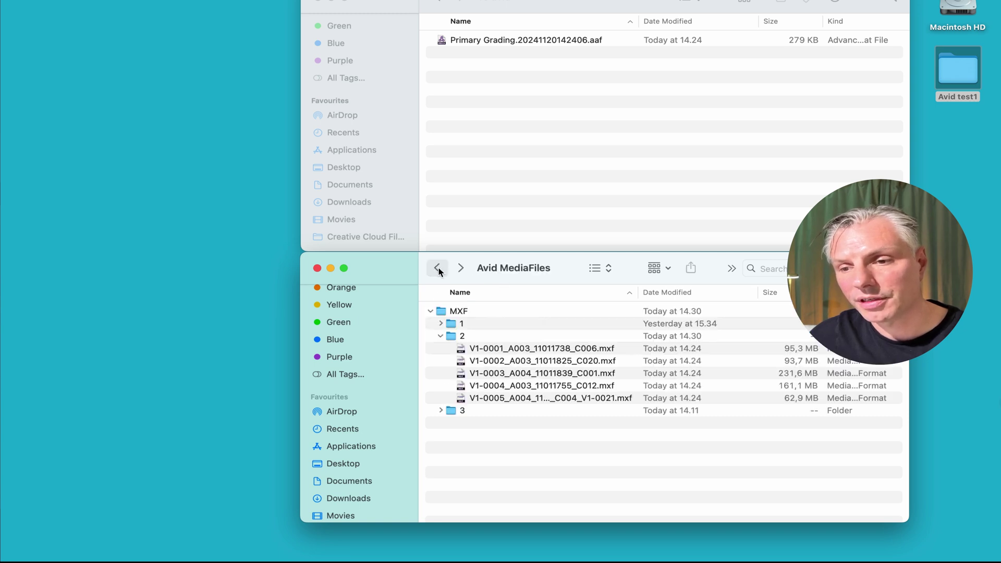
pyautogui.click(441, 336)
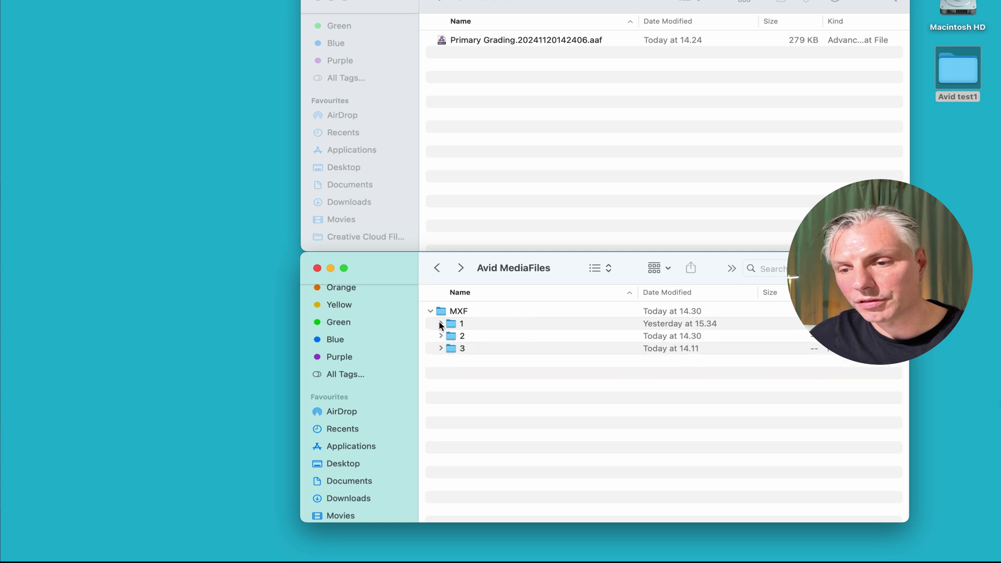
pyautogui.click(440, 323)
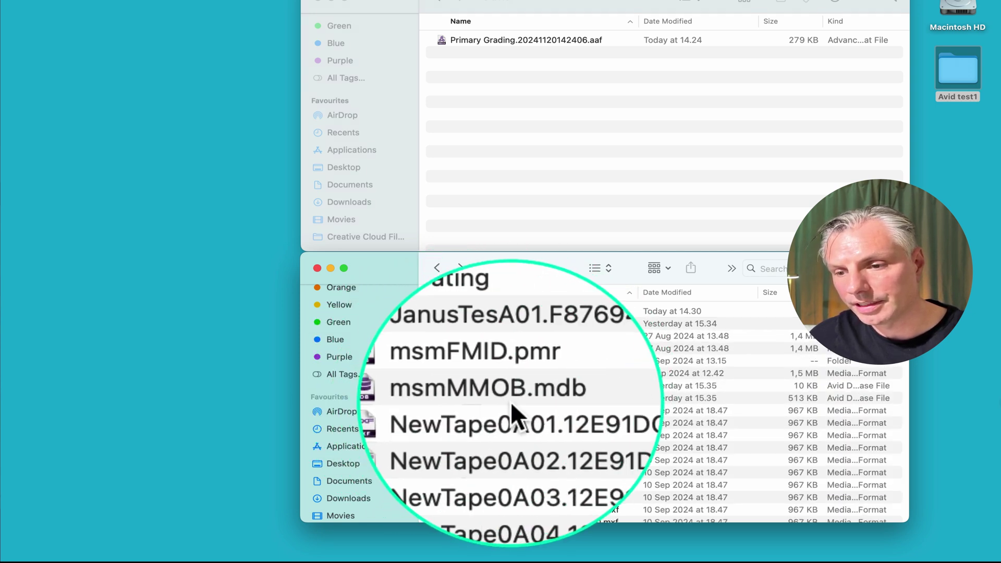
pyautogui.click(440, 323)
pyautogui.click(440, 336)
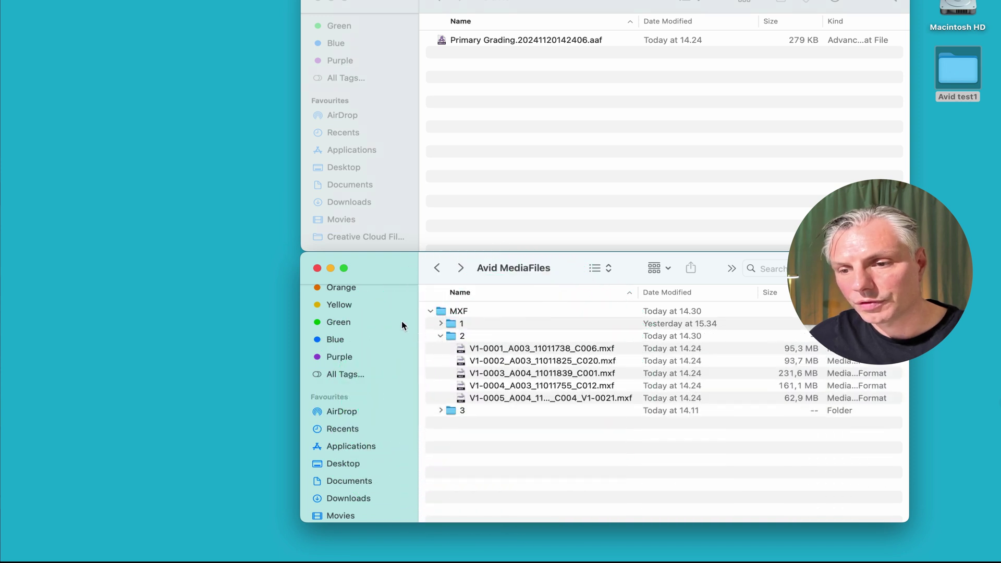
# Launch Avid Media Composer from the Dock to reach the Select Project screen.
pyautogui.moveTo(0, 196)
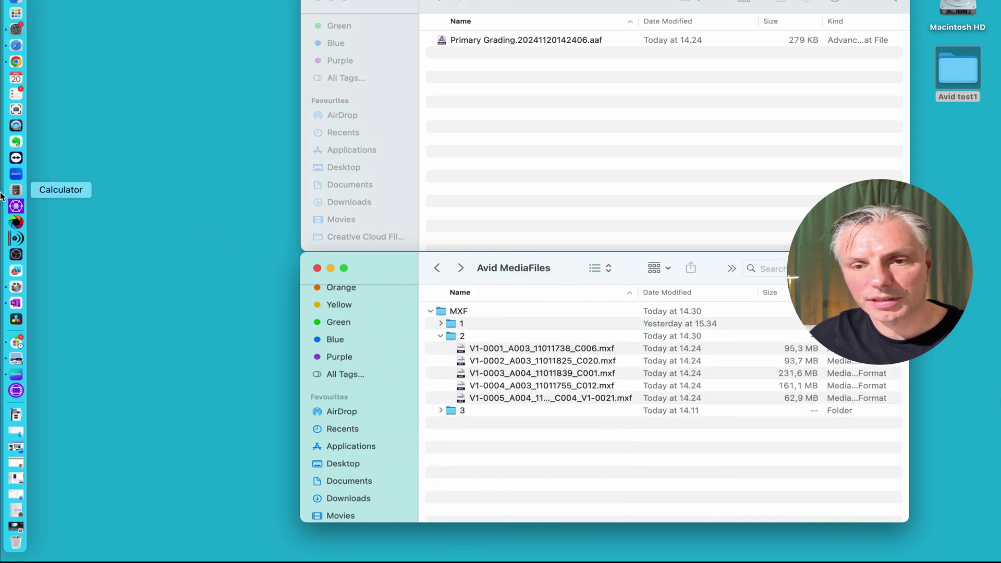
pyautogui.click(16, 390)
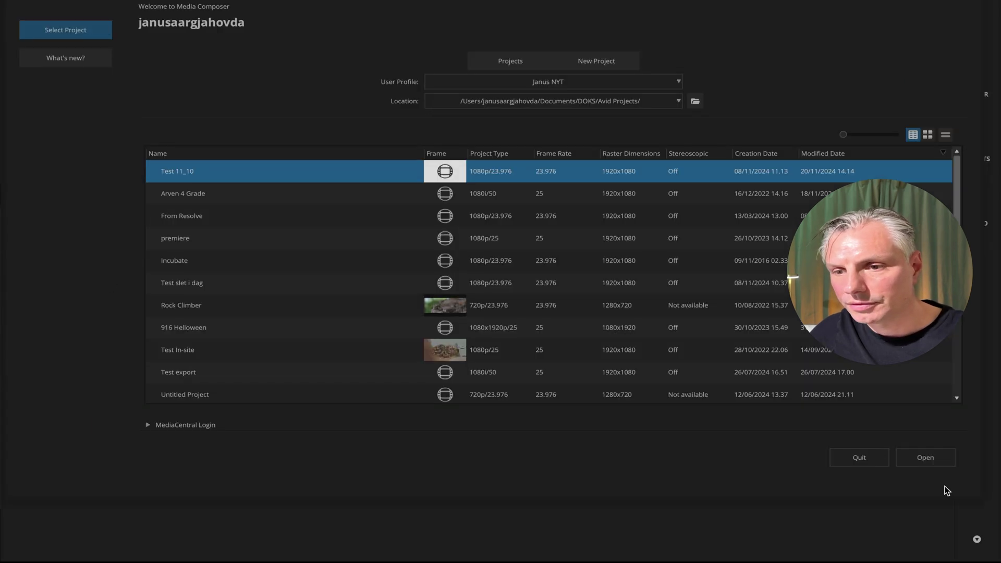
# Open the Test 11_10 project and scrub through its Final Edit sequence.
pyautogui.click(928, 459)
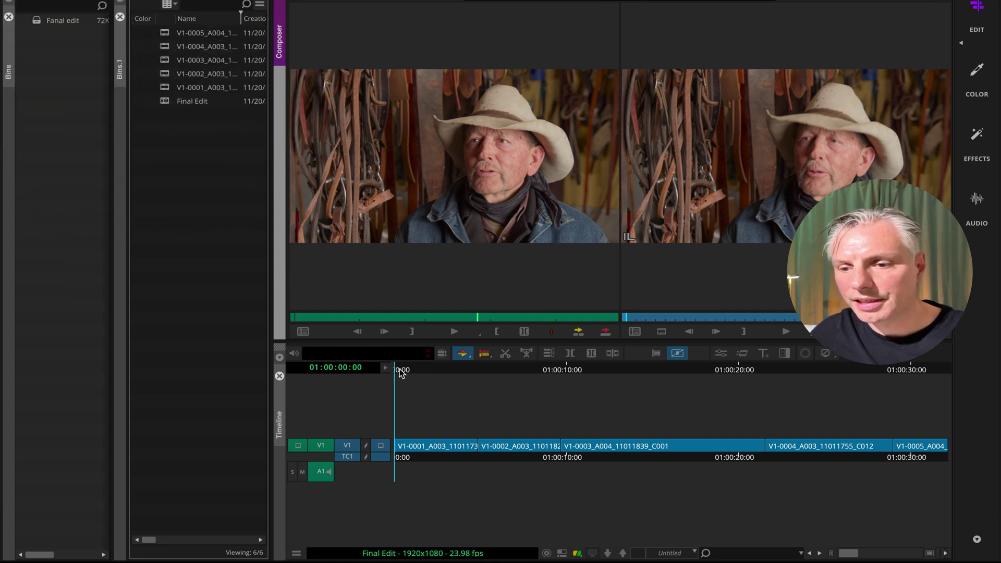
pyautogui.moveTo(401, 374); pyautogui.dragTo(384, 424)
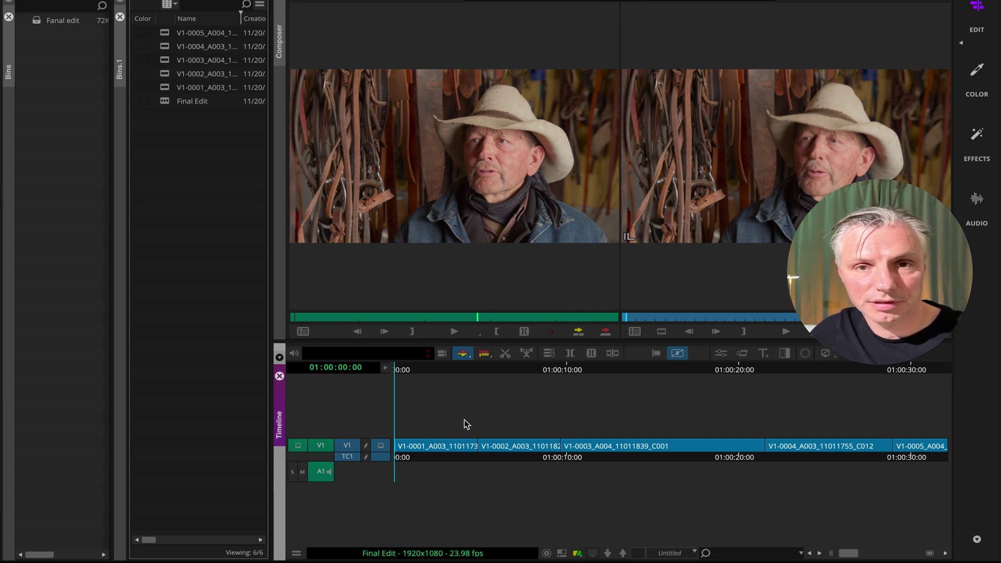
# Add a new bin named 'graded Master' from the Bins panel context menu.
pyautogui.click(52, 100)
pyautogui.rightClick(42, 90)
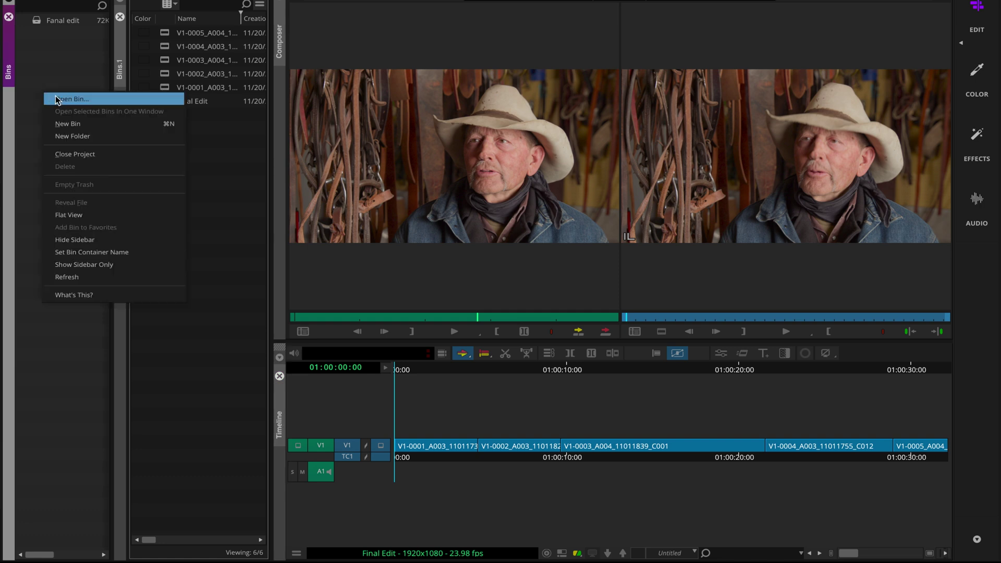
pyautogui.click(90, 125)
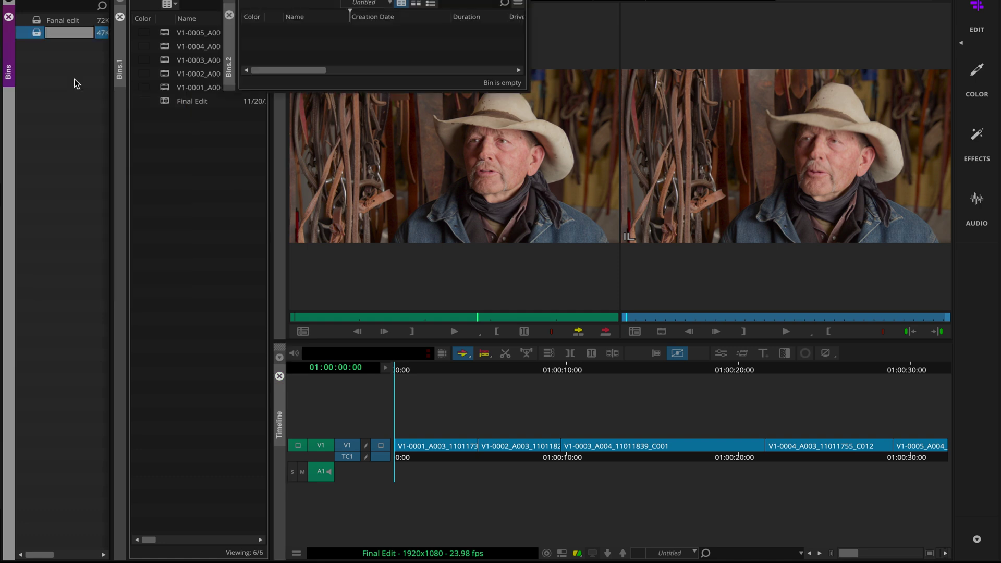
pyautogui.write('graded Master')
pyautogui.press('Return')
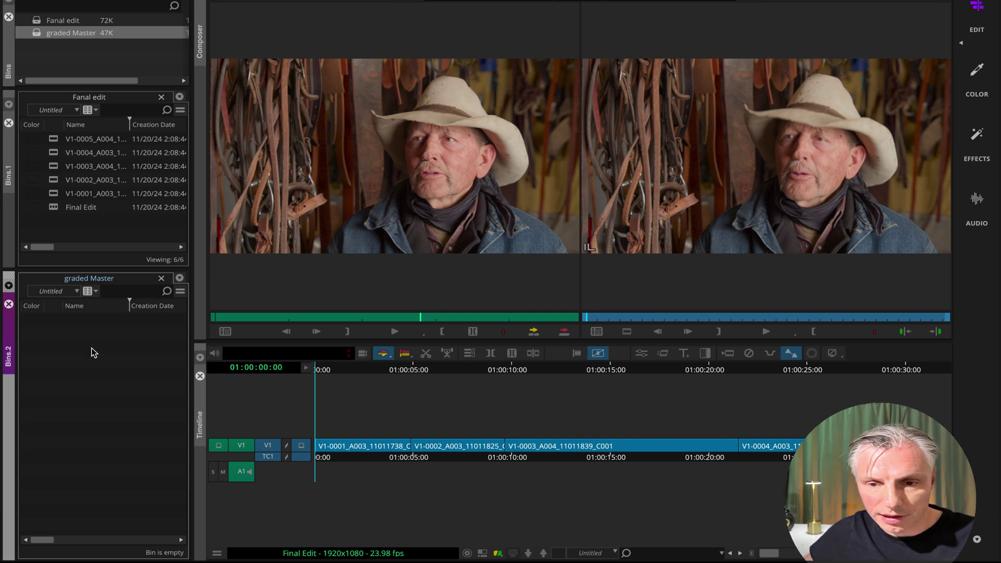
# Import the Primary Grading AAF from the To avid folder into the graded Master bin.
pyautogui.rightClick(77, 367)
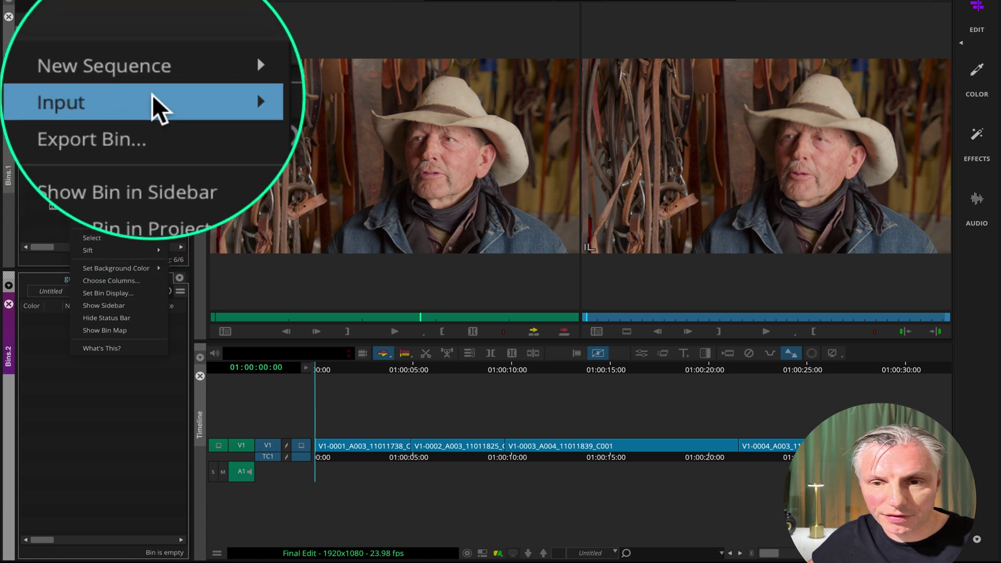
pyautogui.moveTo(152, 96)
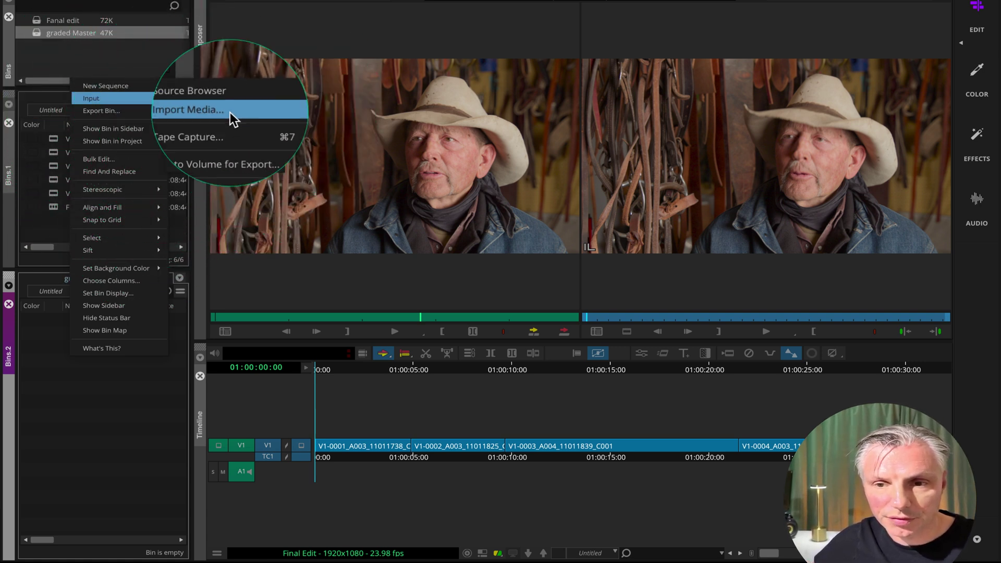
pyautogui.click(229, 112)
pyautogui.click(556, 63)
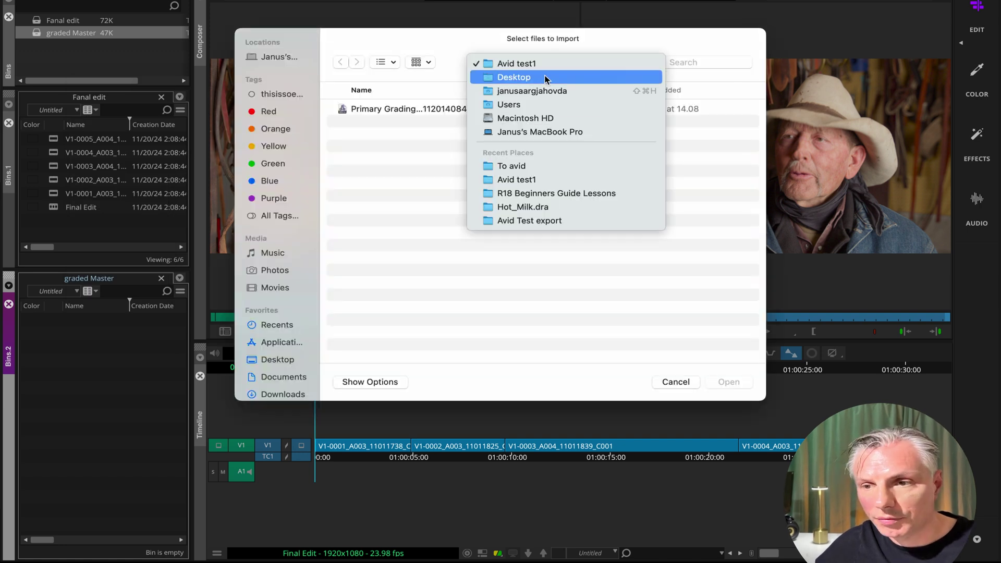
pyautogui.click(542, 166)
pyautogui.click(337, 108)
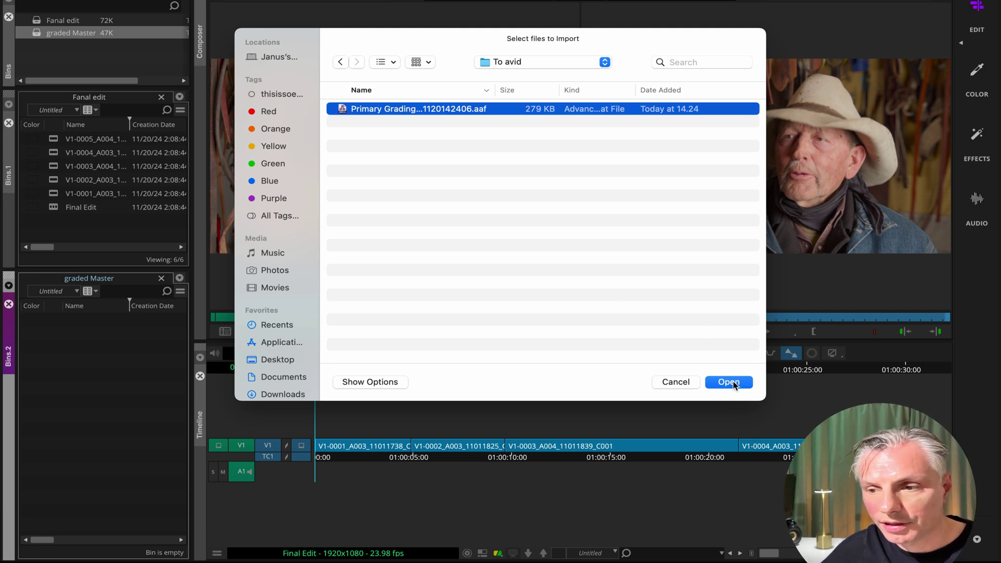
pyautogui.click(732, 382)
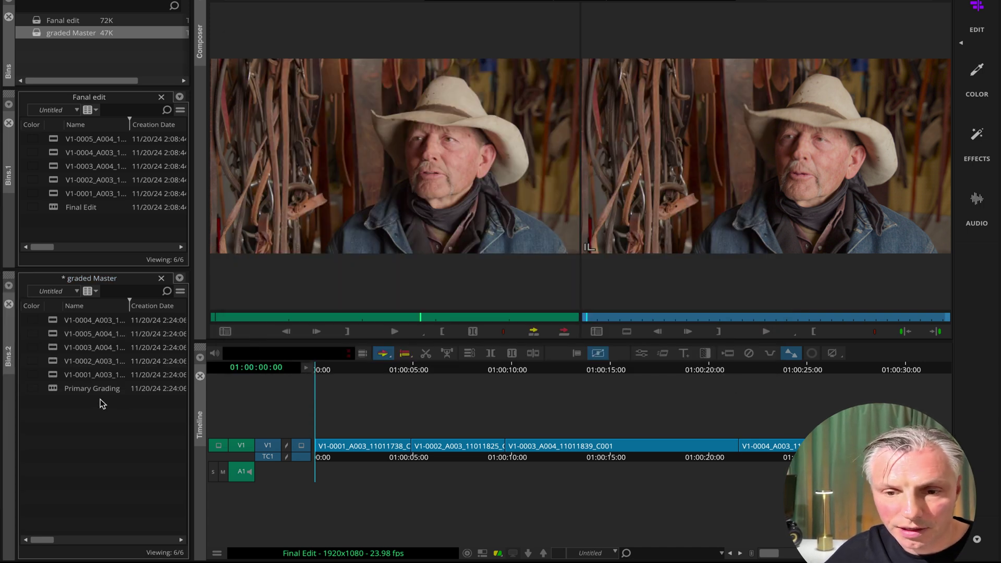
# Preview the graded clips, including V1-0005, in the source viewer.
pyautogui.click(54, 377)
pyautogui.doubleClick(55, 377)
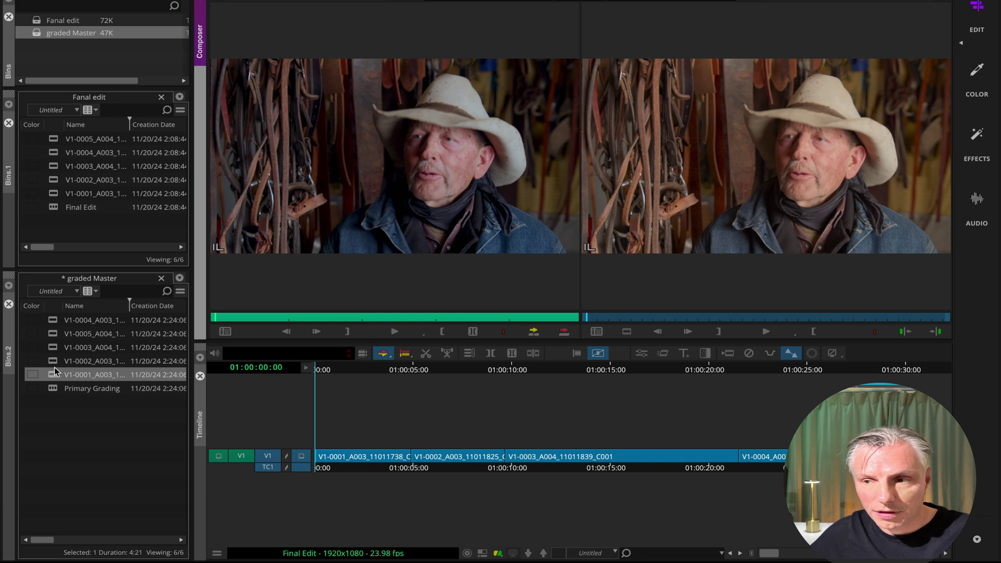
pyautogui.doubleClick(53, 337)
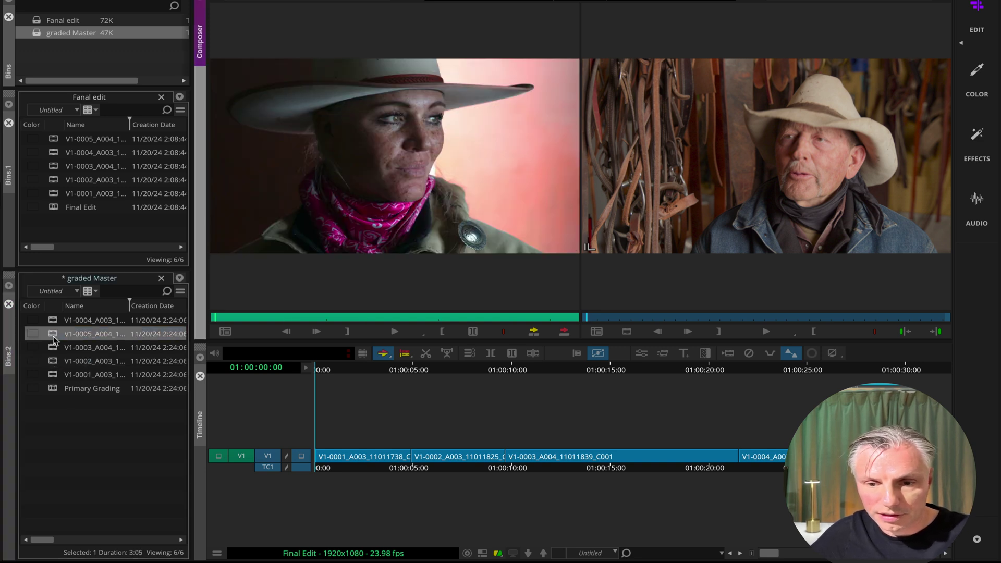
pyautogui.click(51, 324)
# Open Primary Grading in the timeline, review it, and load Final Edit into the Source monitor.
pyautogui.click(53, 389)
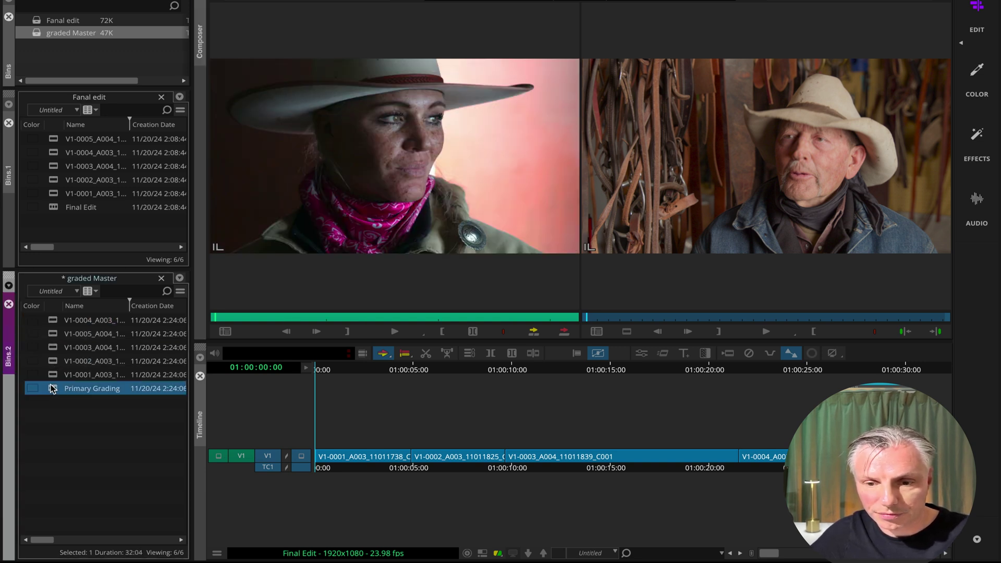
pyautogui.doubleClick(52, 388)
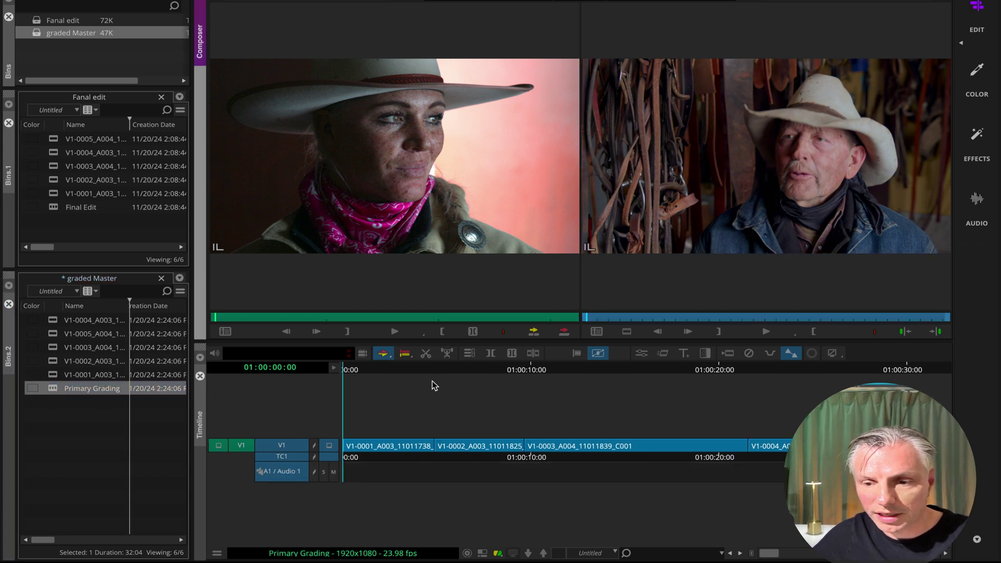
pyautogui.moveTo(350, 367); pyautogui.dragTo(314, 386)
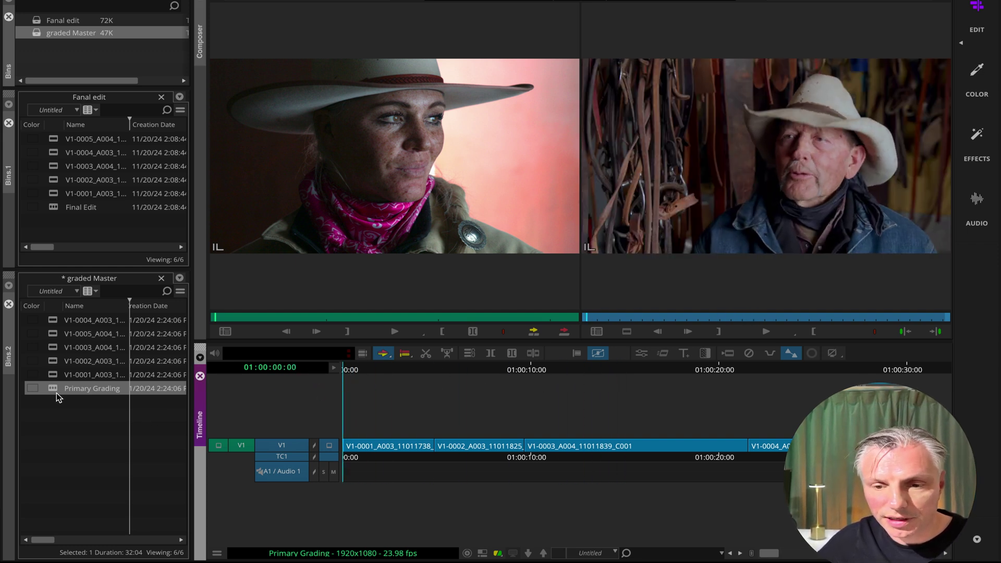
pyautogui.moveTo(359, 377); pyautogui.dragTo(298, 434)
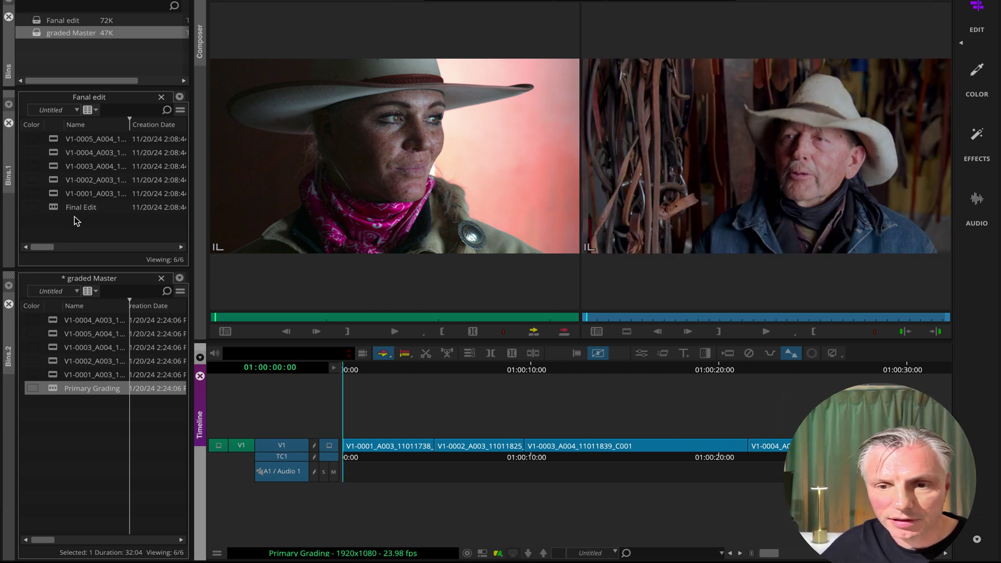
pyautogui.click(56, 208)
pyautogui.moveTo(53, 207); pyautogui.dragTo(254, 316)
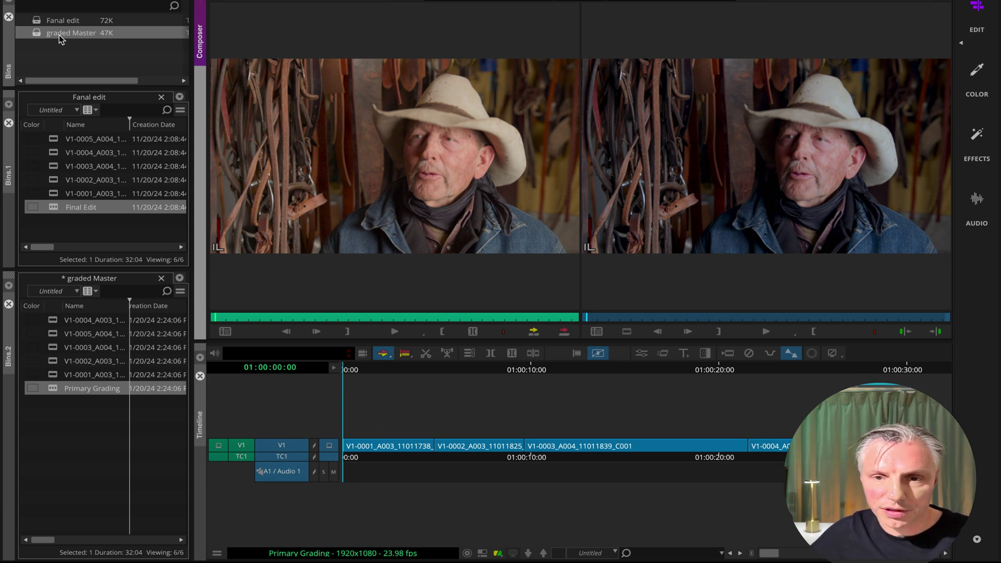
# Load the Primary Grading sequence from the Fanal edit bin as the editing source.
pyautogui.click(37, 20)
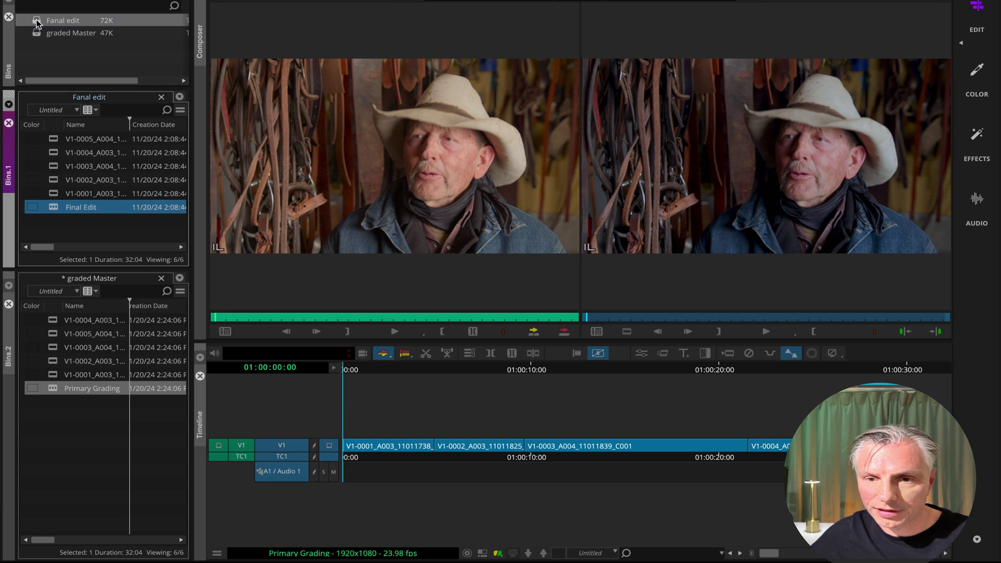
pyautogui.click(47, 389)
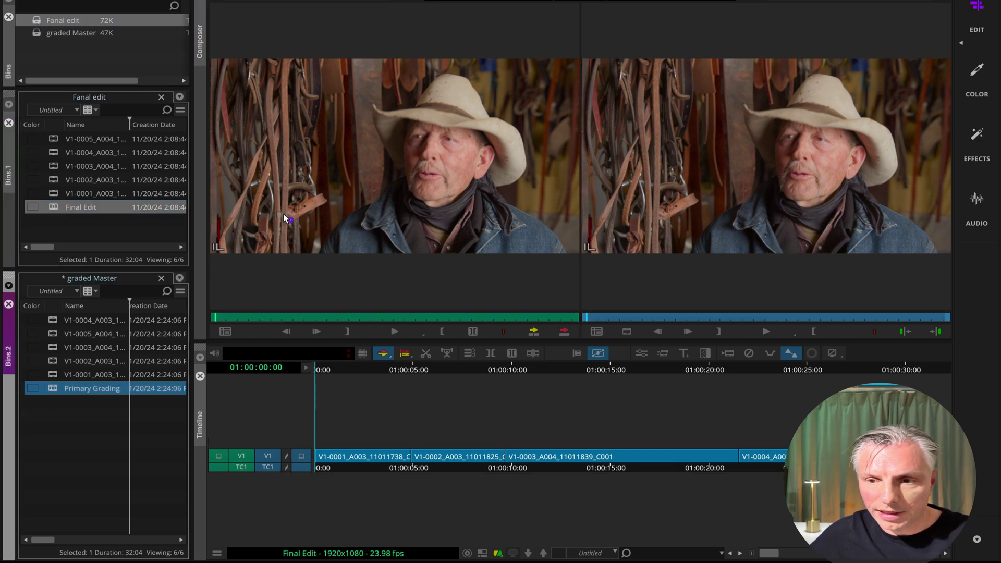
pyautogui.click(287, 218)
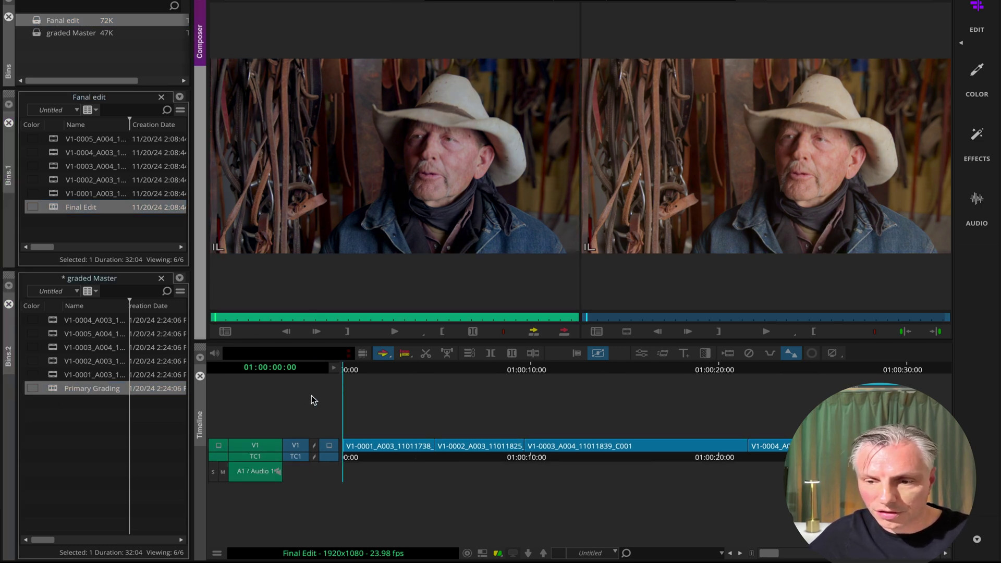
# Add a V2 track with Cmd+Y, patch source video to V2, and overwrite the graded clips.
pyautogui.press('super')
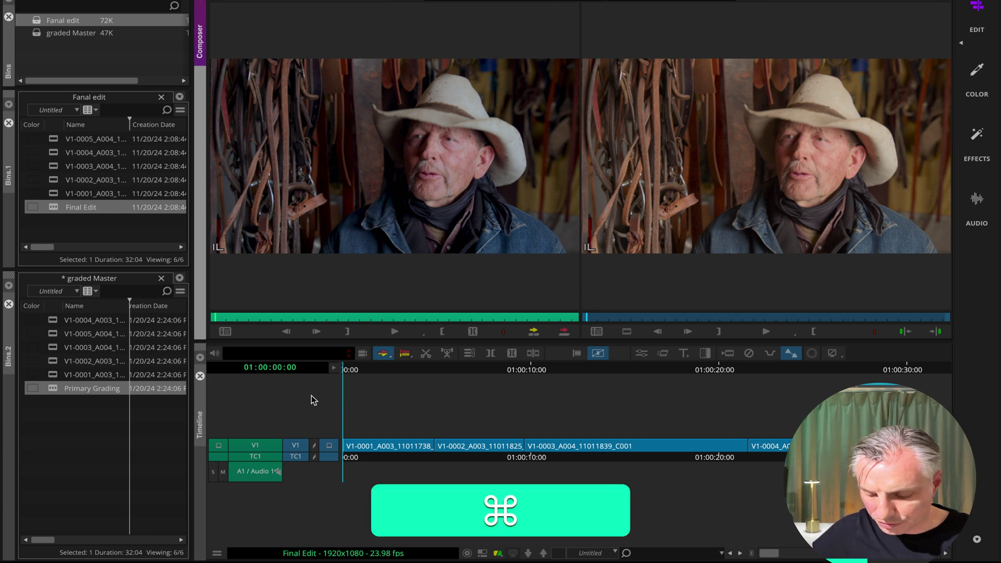
pyautogui.press('super+y')
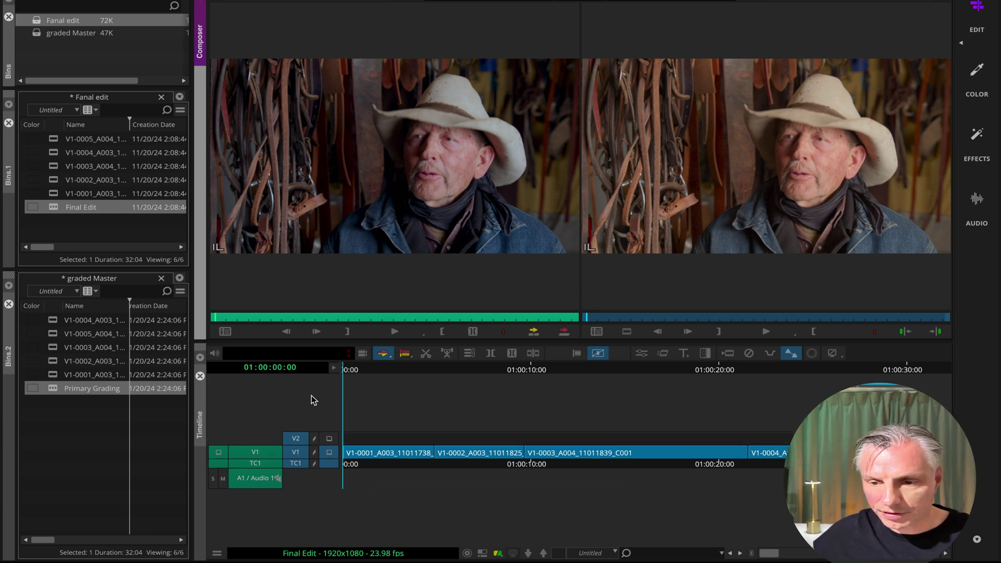
pyautogui.click(330, 440)
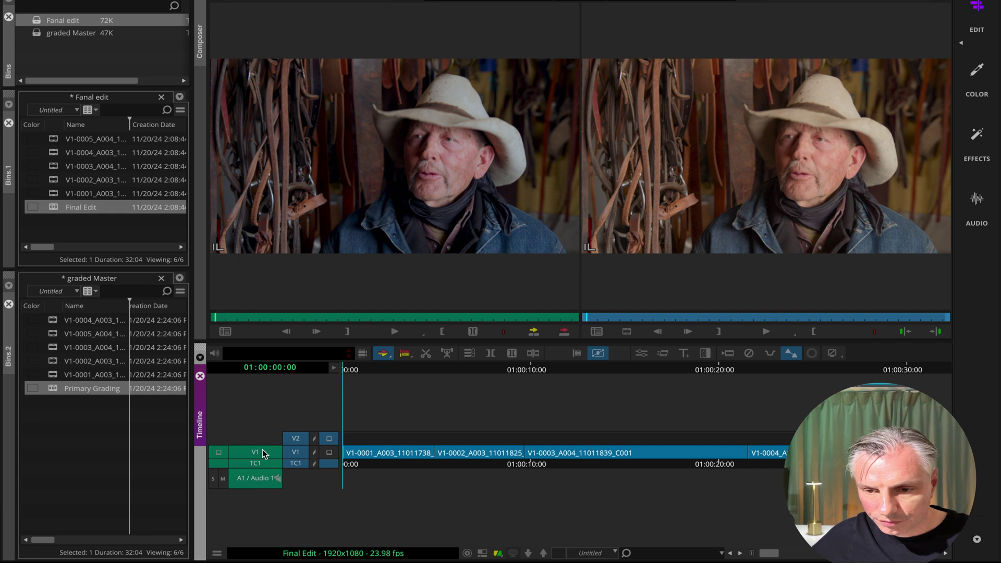
pyautogui.moveTo(264, 454); pyautogui.dragTo(295, 439)
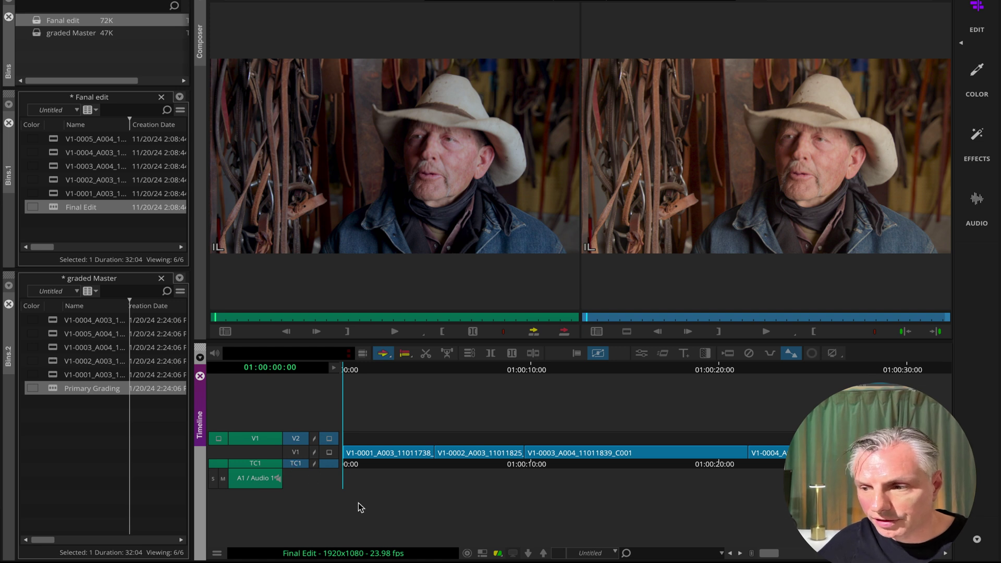
pyautogui.press('b')
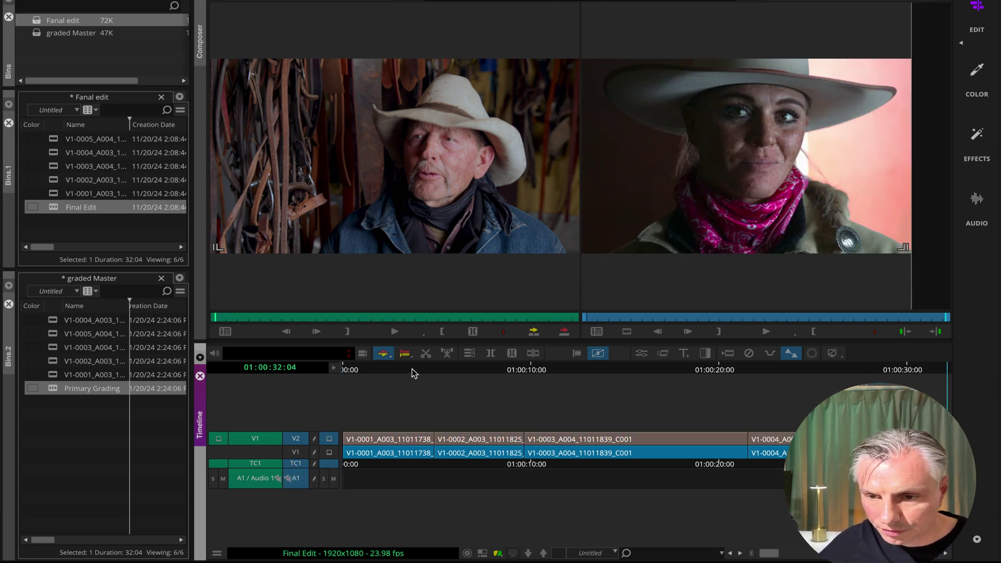
pyautogui.click(371, 368)
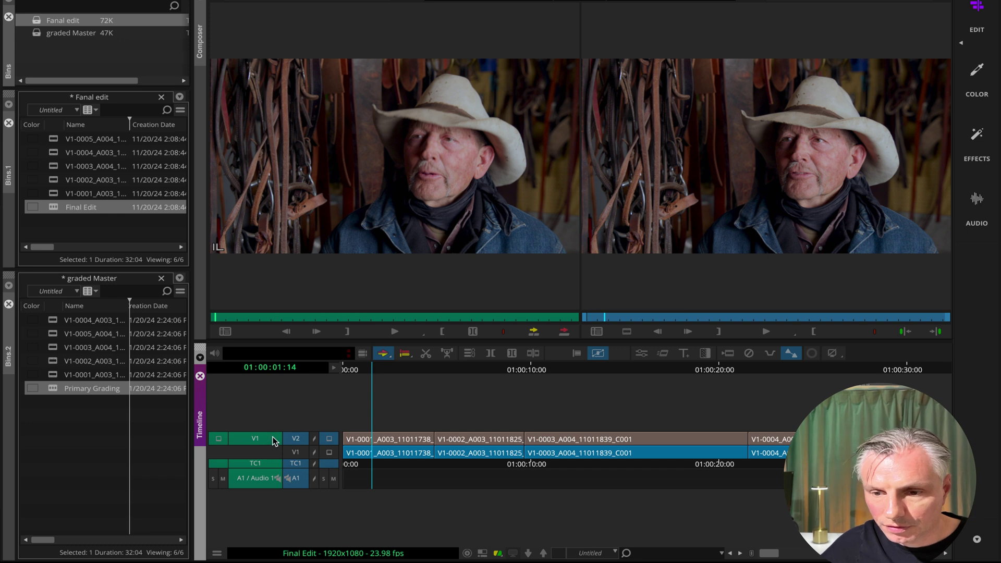
pyautogui.click(329, 452)
pyautogui.click(330, 440)
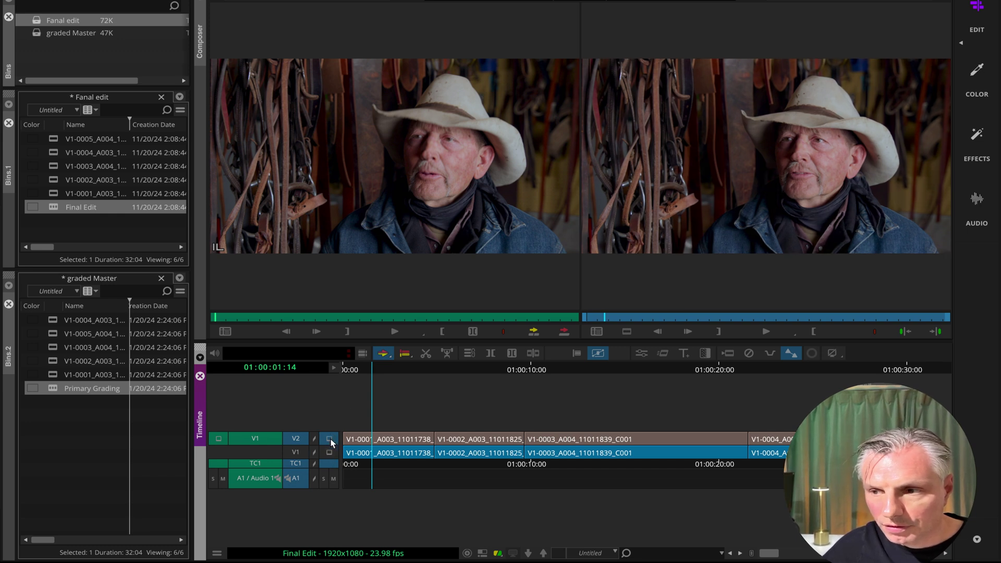
pyautogui.moveTo(425, 368); pyautogui.dragTo(564, 385)
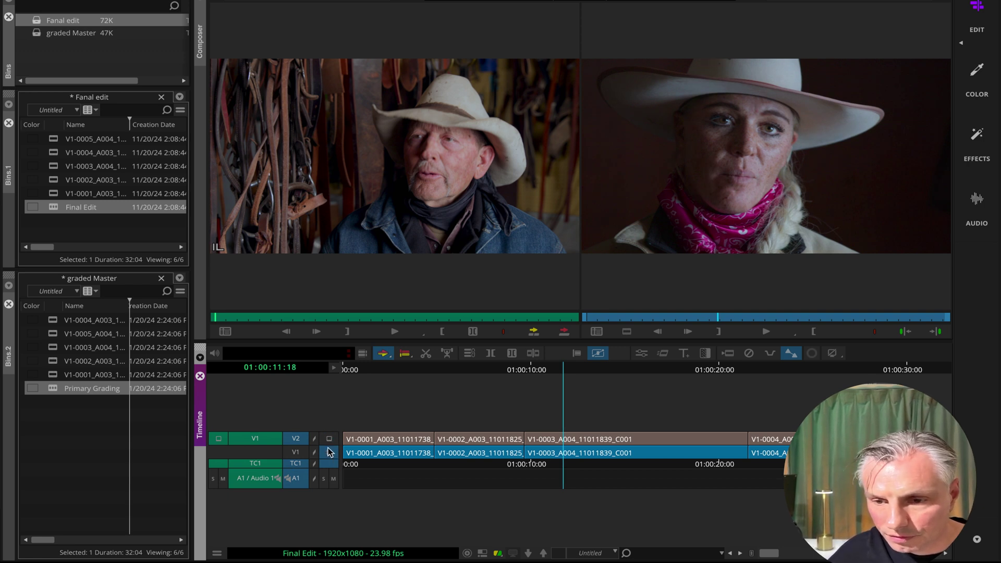
pyautogui.click(329, 451)
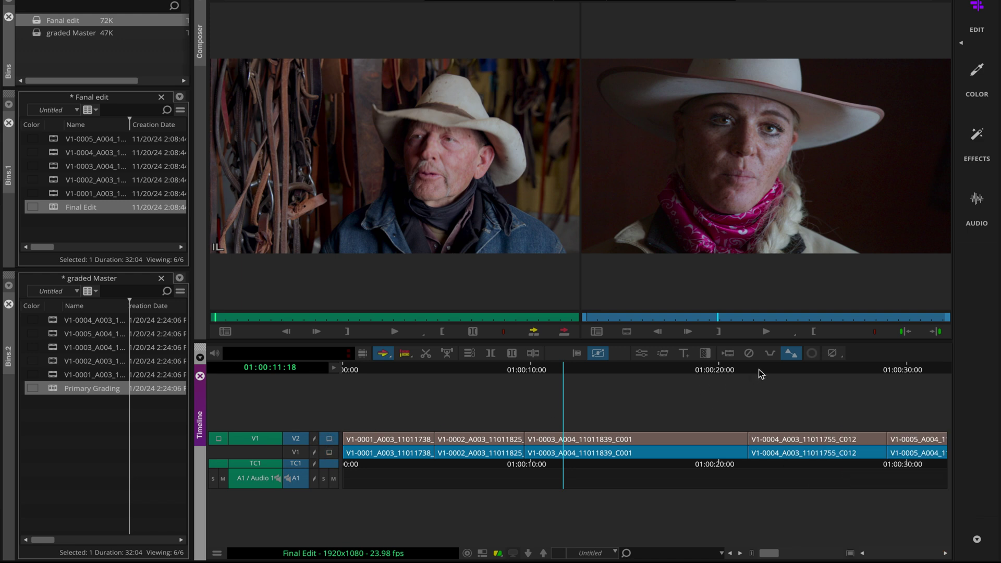
pyautogui.click(798, 371)
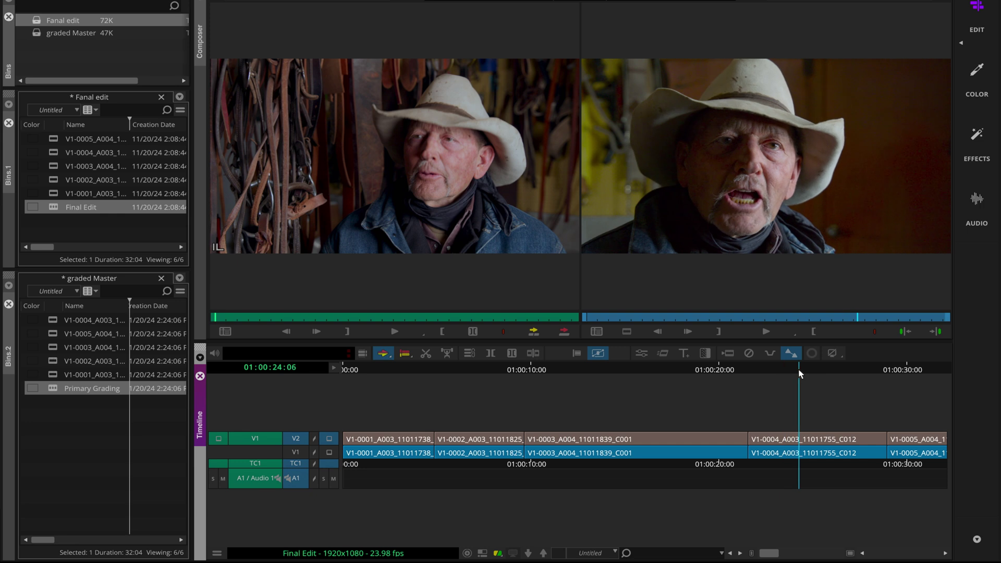
pyautogui.click(329, 453)
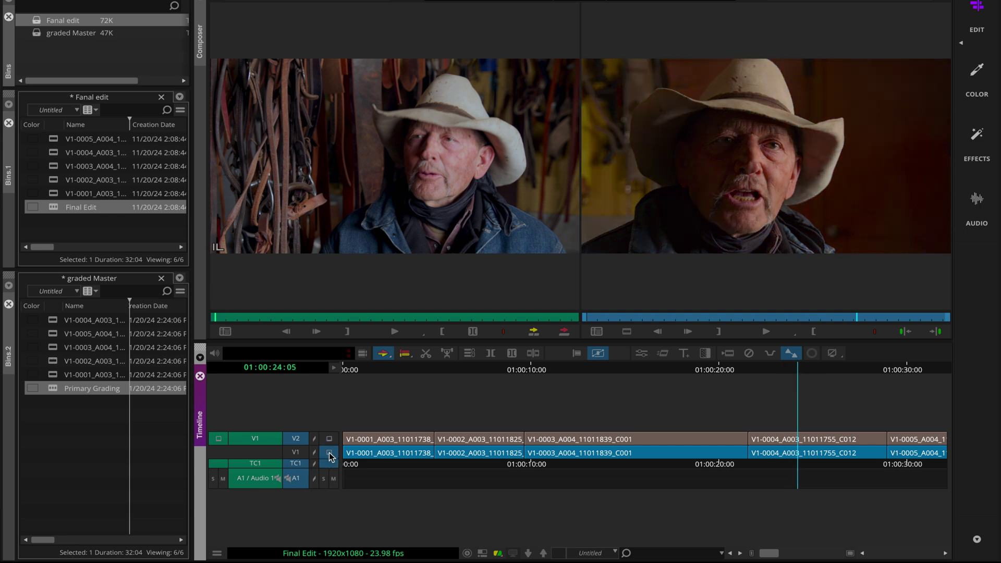
pyautogui.click(329, 438)
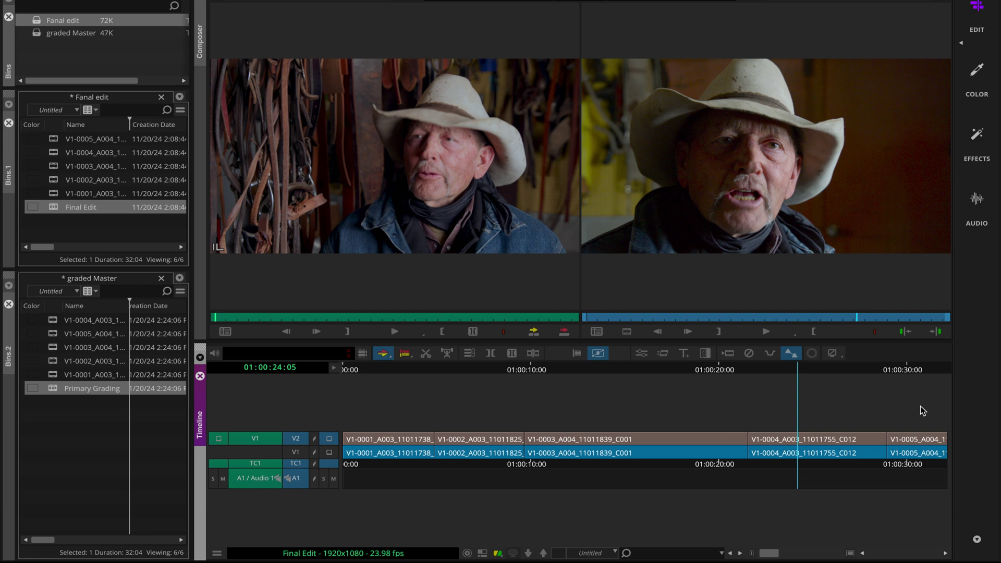
pyautogui.click(737, 370)
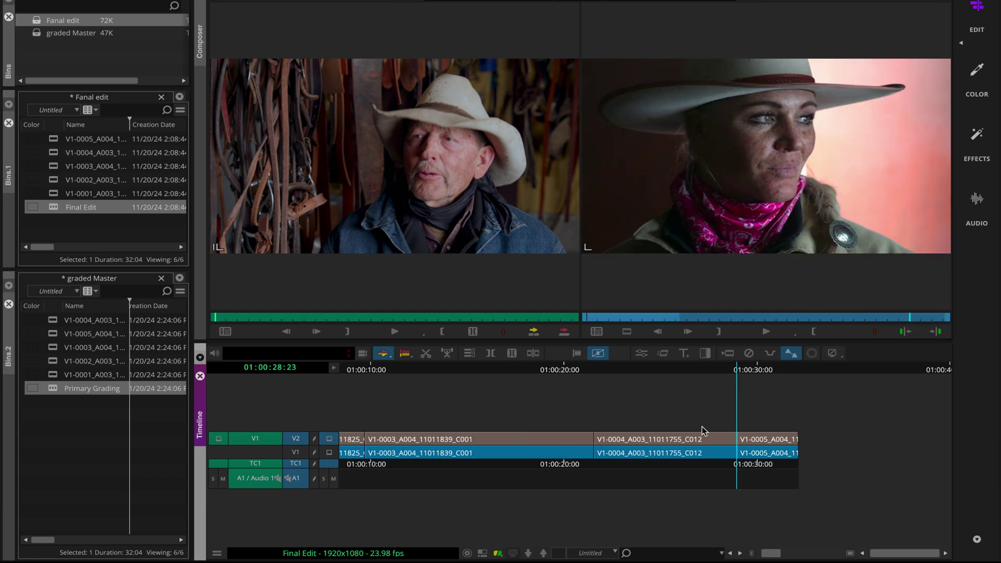
pyautogui.press('u')
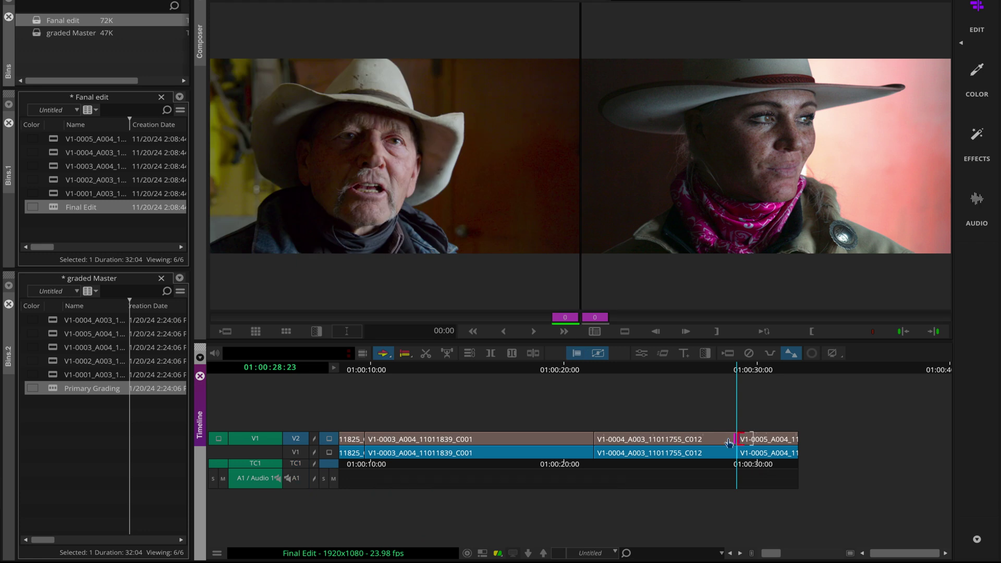
pyautogui.moveTo(729, 442); pyautogui.dragTo(745, 440)
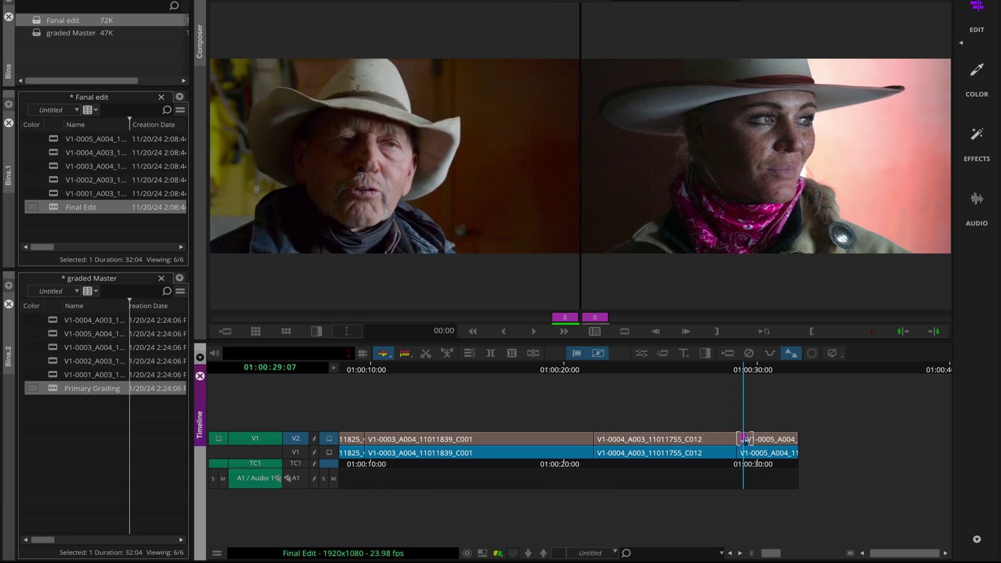
pyautogui.press('u')
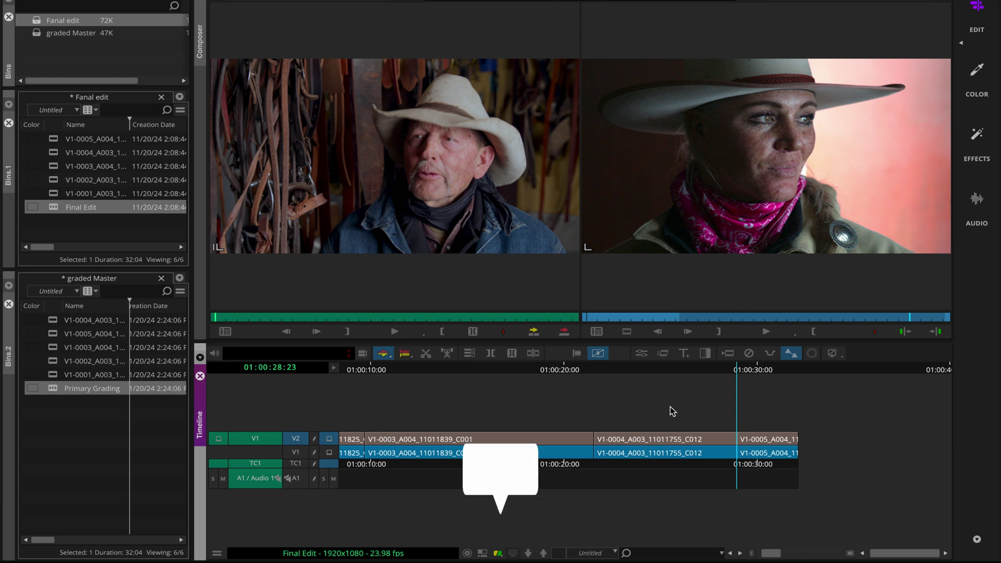